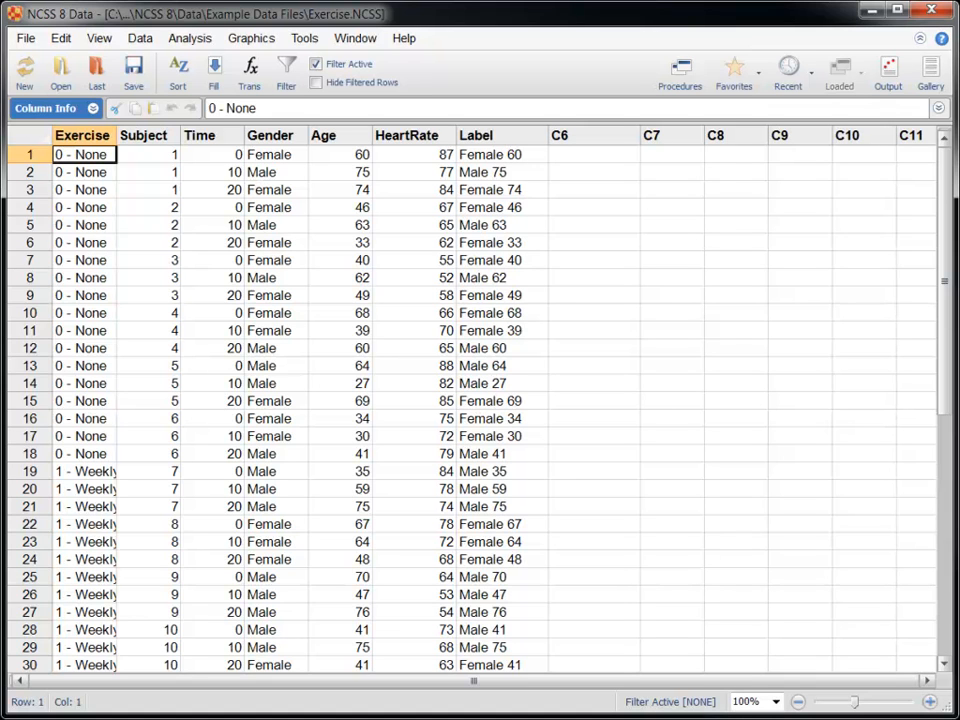
Step: Open the recently used Scatter Plots procedure, run it for HeartRate versus Age, and view the labelled plot
{"action": "left_click", "coordinate": [799, 72]}
{"action": "left_click", "coordinate": [812, 105]}
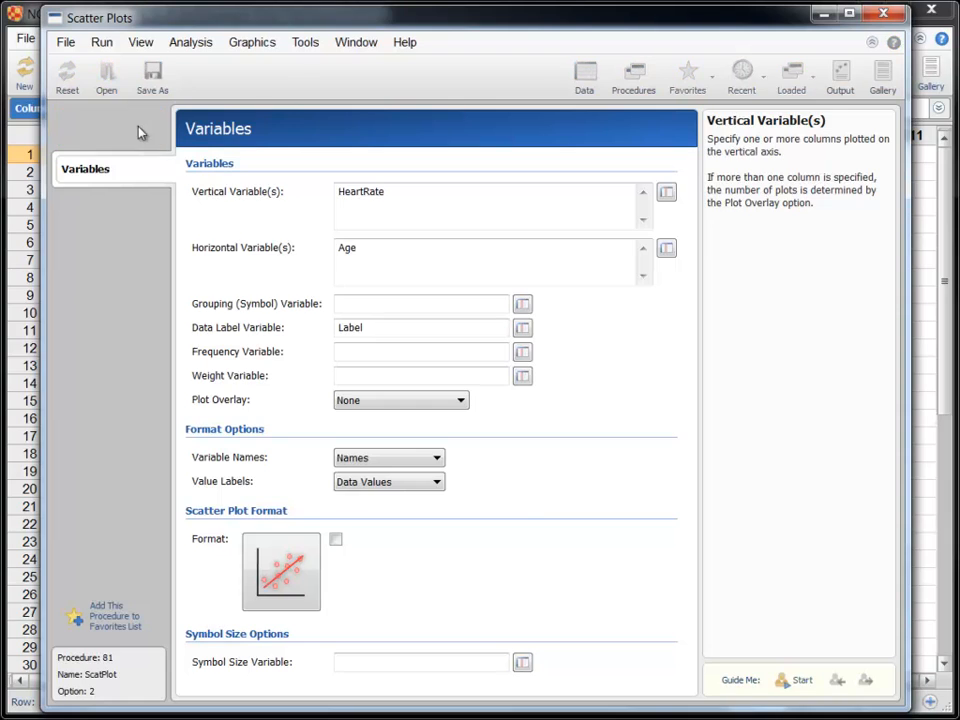
{"action": "left_click", "coordinate": [138, 128]}
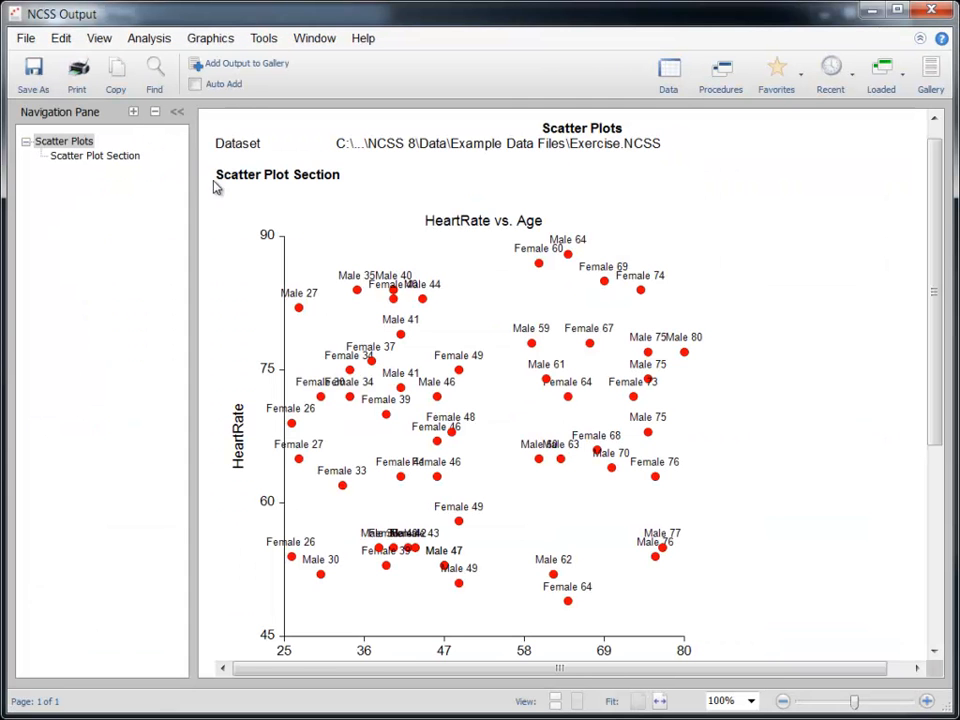
{"action": "left_click_drag", "start_coordinate": [934, 208], "coordinate": [940, 238]}
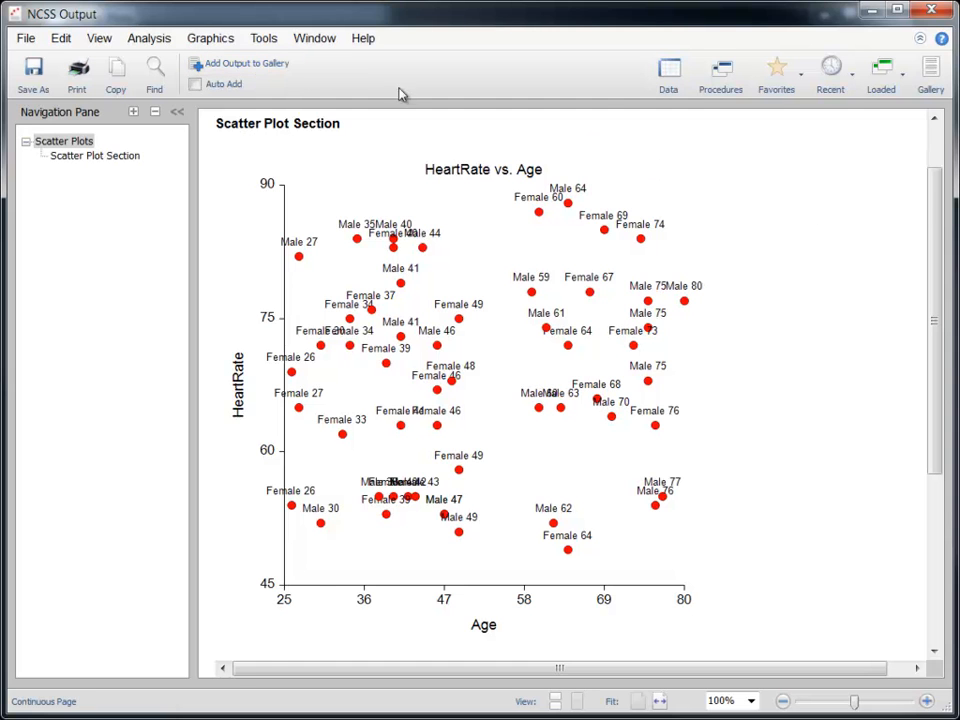
Step: View the output gallery, and minimize the output, gallery and procedure windows to return to the Exercise dataset
{"action": "left_click", "coordinate": [934, 85]}
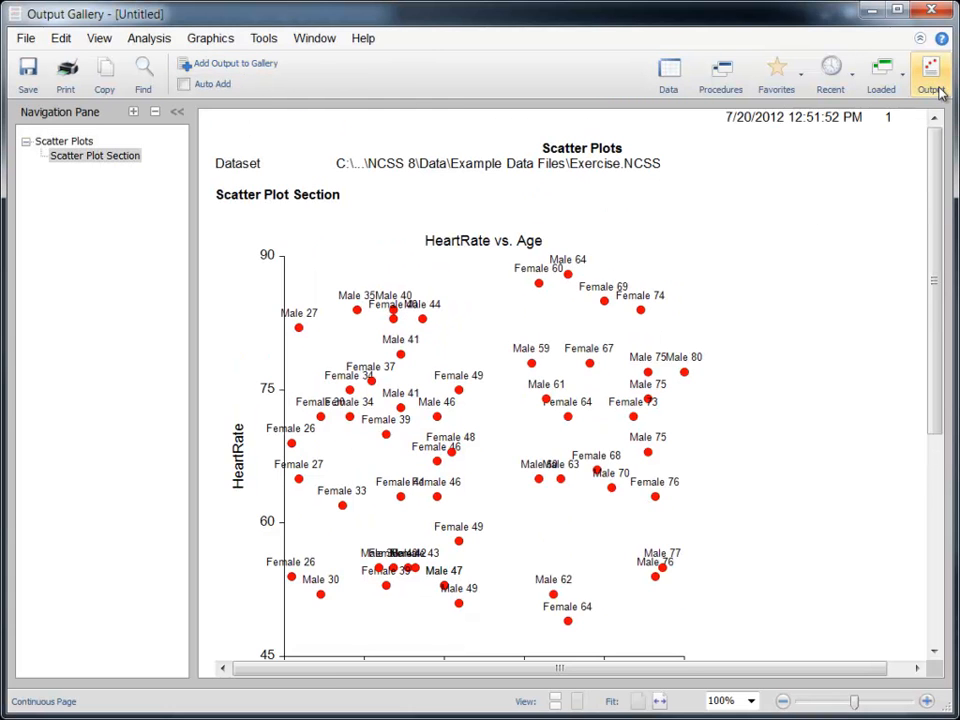
{"action": "left_click", "coordinate": [932, 80]}
{"action": "left_click", "coordinate": [876, 12]}
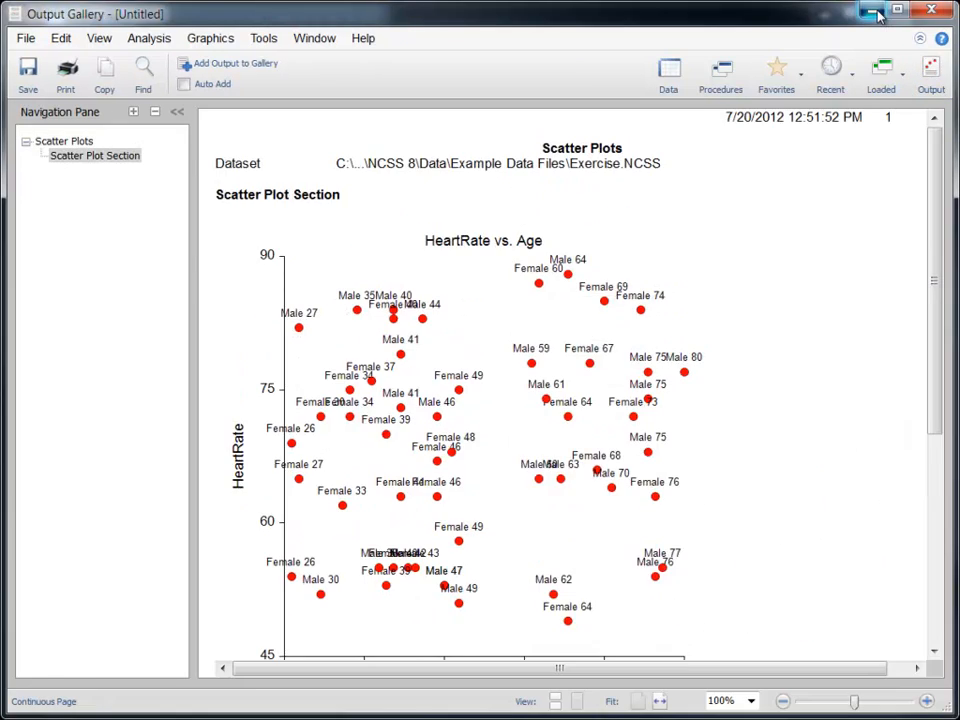
{"action": "left_click", "coordinate": [876, 12]}
{"action": "left_click", "coordinate": [816, 11]}
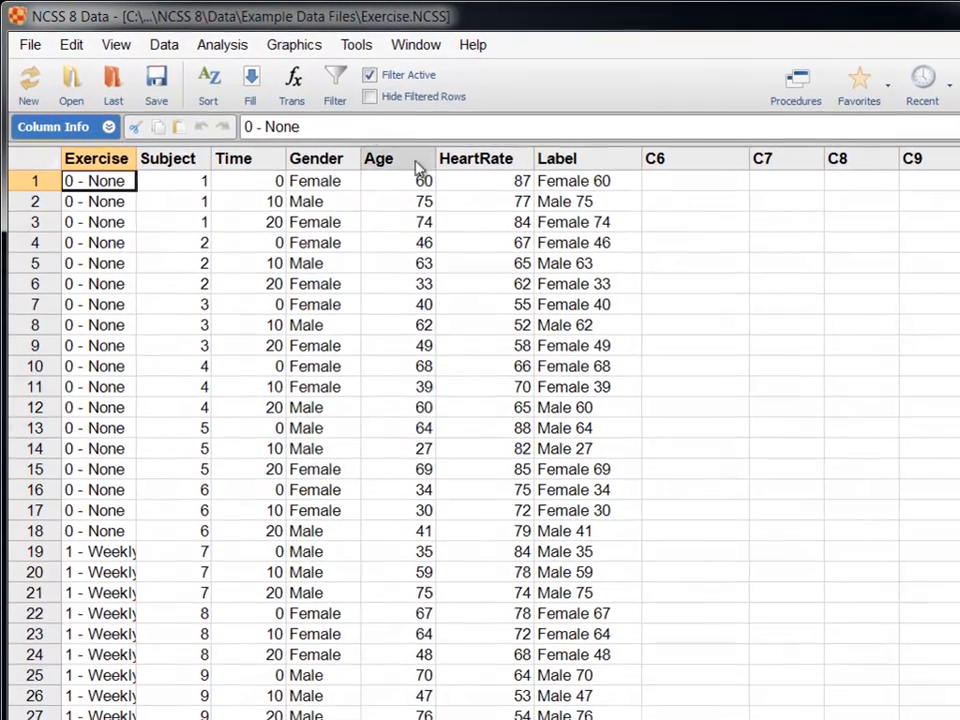
Step: Add a list condition to the data filter that keeps rows where Gender is equal to Female
{"action": "left_click", "coordinate": [345, 92]}
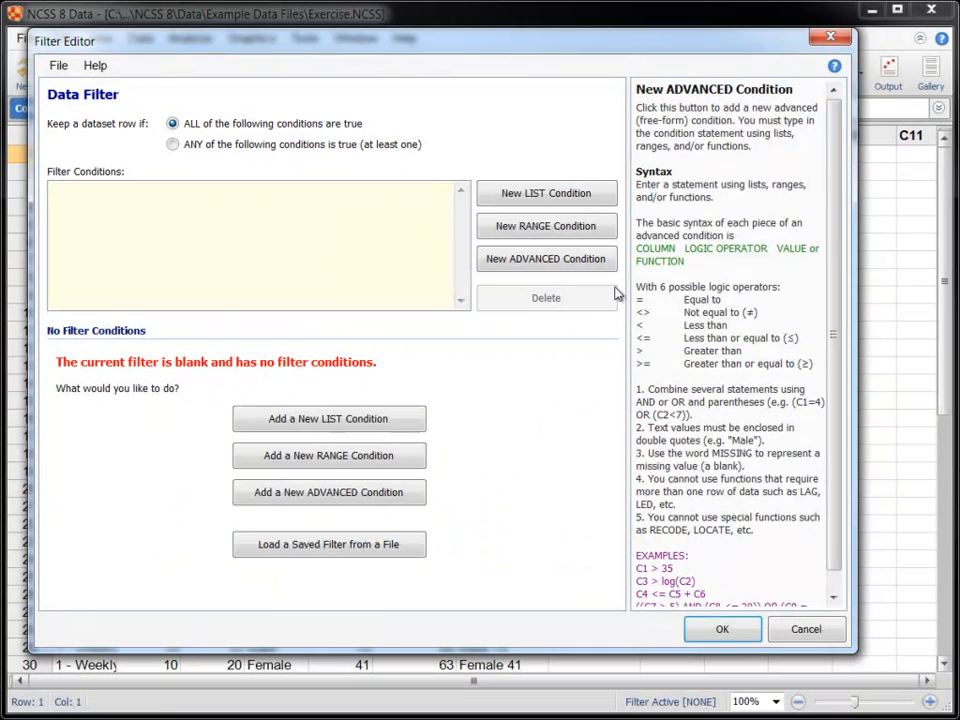
{"action": "left_click", "coordinate": [606, 201]}
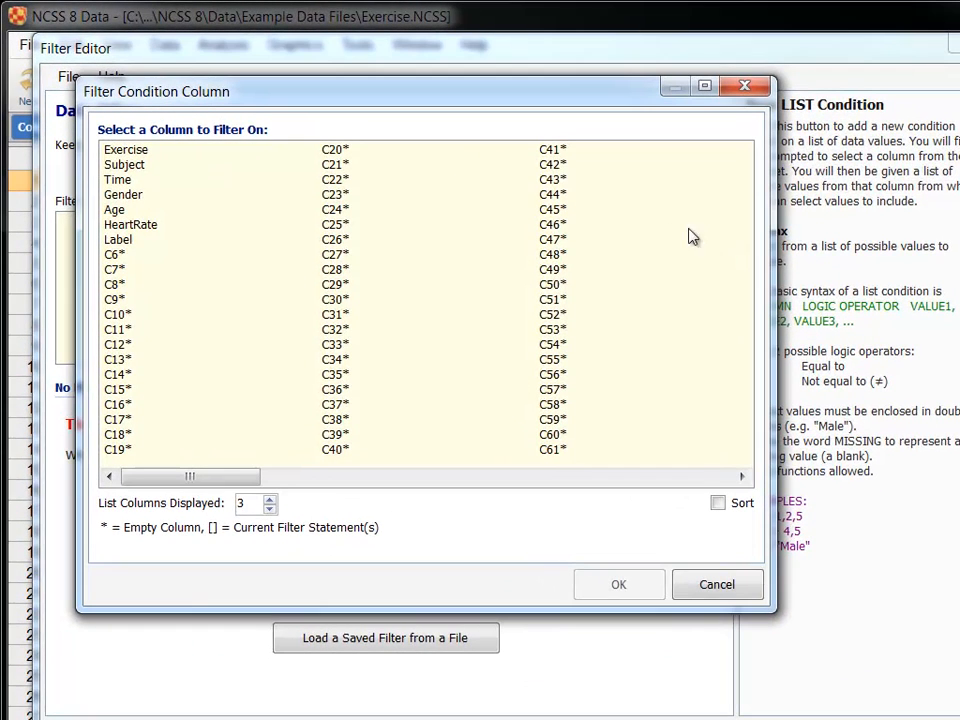
{"action": "left_click", "coordinate": [160, 196]}
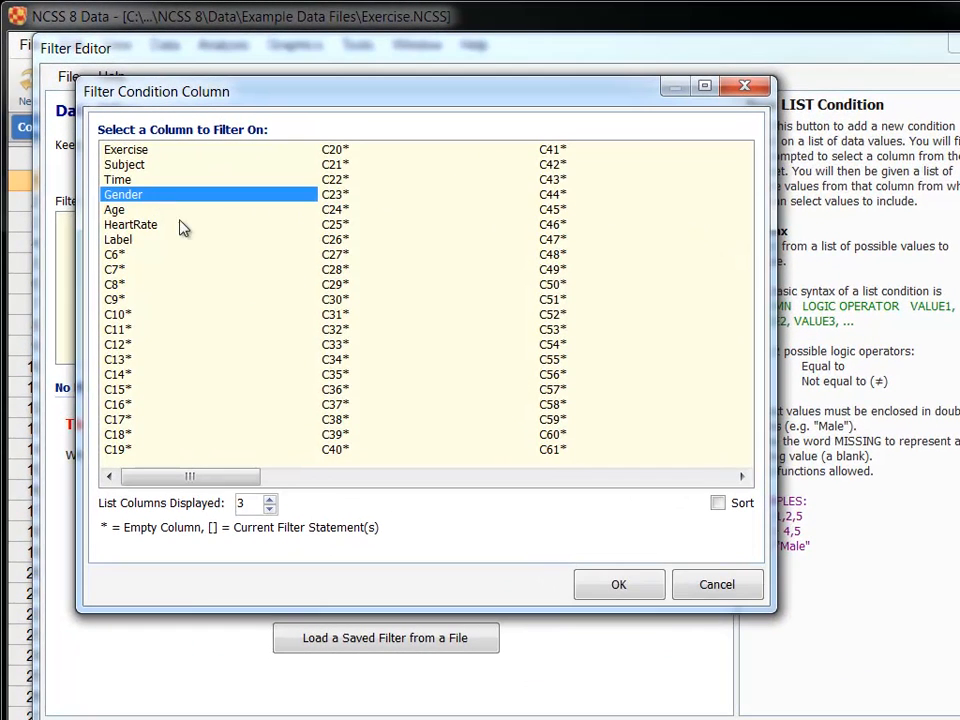
{"action": "left_click", "coordinate": [617, 586]}
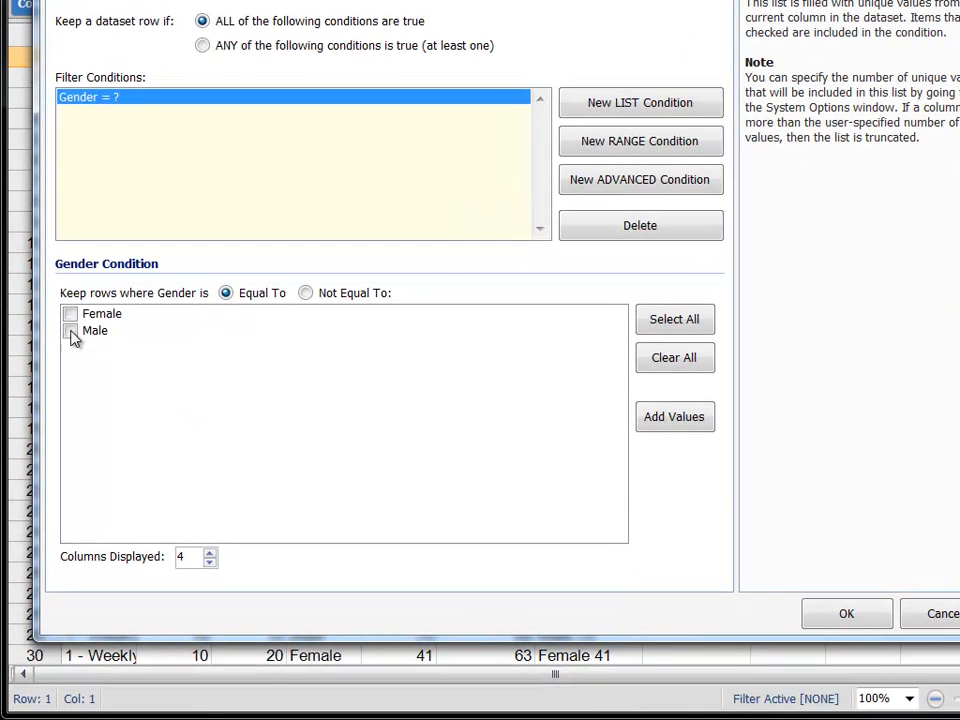
{"action": "left_click", "coordinate": [70, 331]}
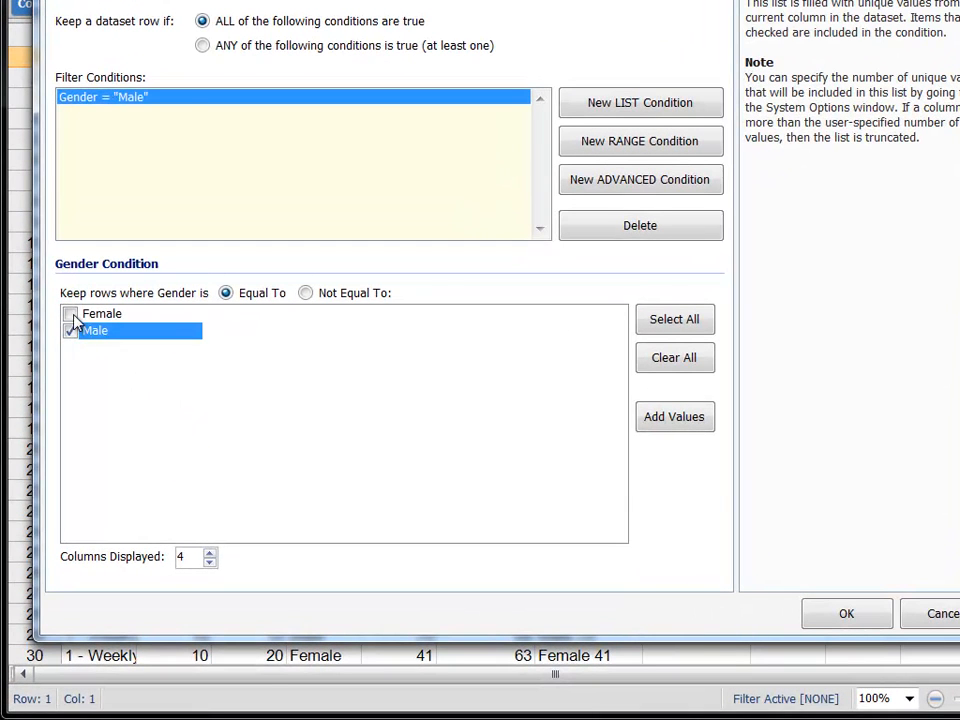
{"action": "left_click", "coordinate": [70, 314]}
{"action": "left_click", "coordinate": [70, 331]}
{"action": "left_click", "coordinate": [306, 294]}
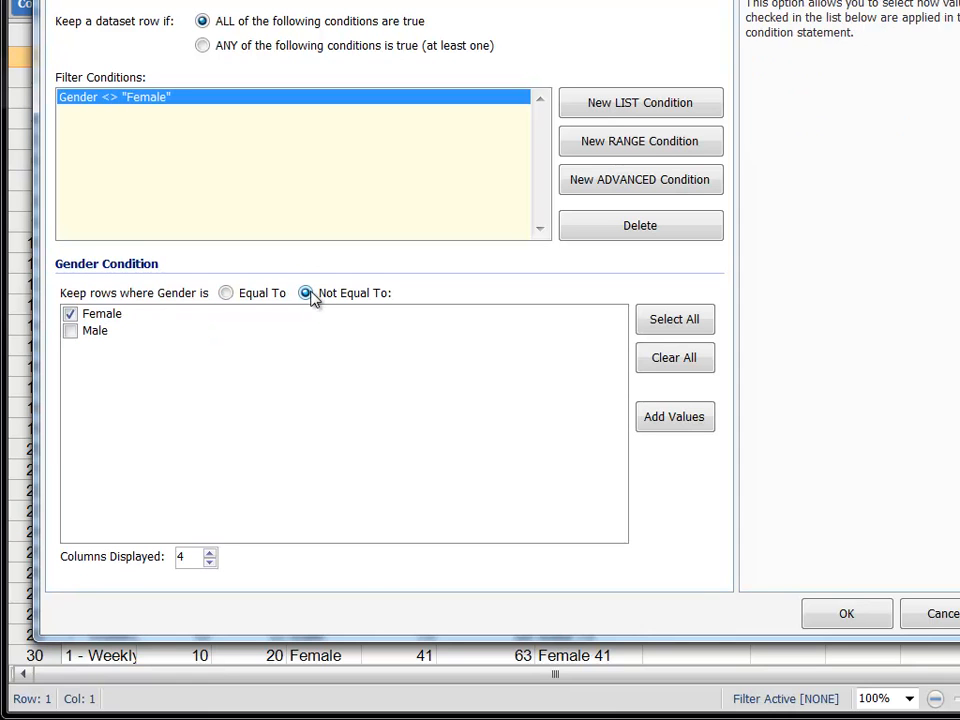
{"action": "left_click", "coordinate": [249, 300]}
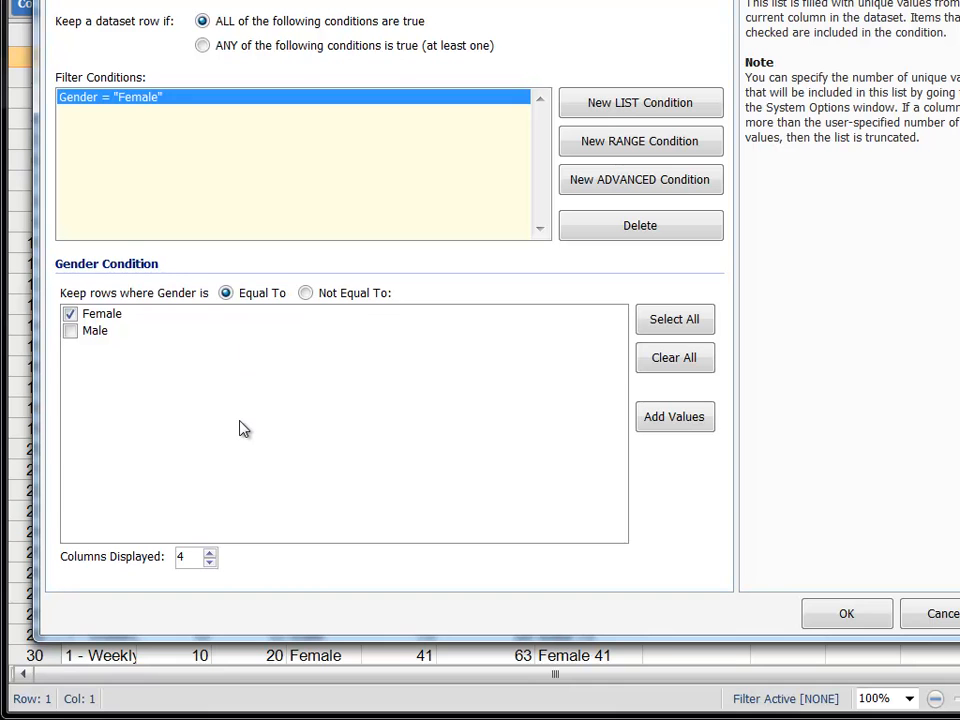
Step: Add Unknown as an extra value in the Gender condition, deselect it again, and apply the filter
{"action": "left_click", "coordinate": [683, 427]}
{"action": "type", "text": "Unknw"}
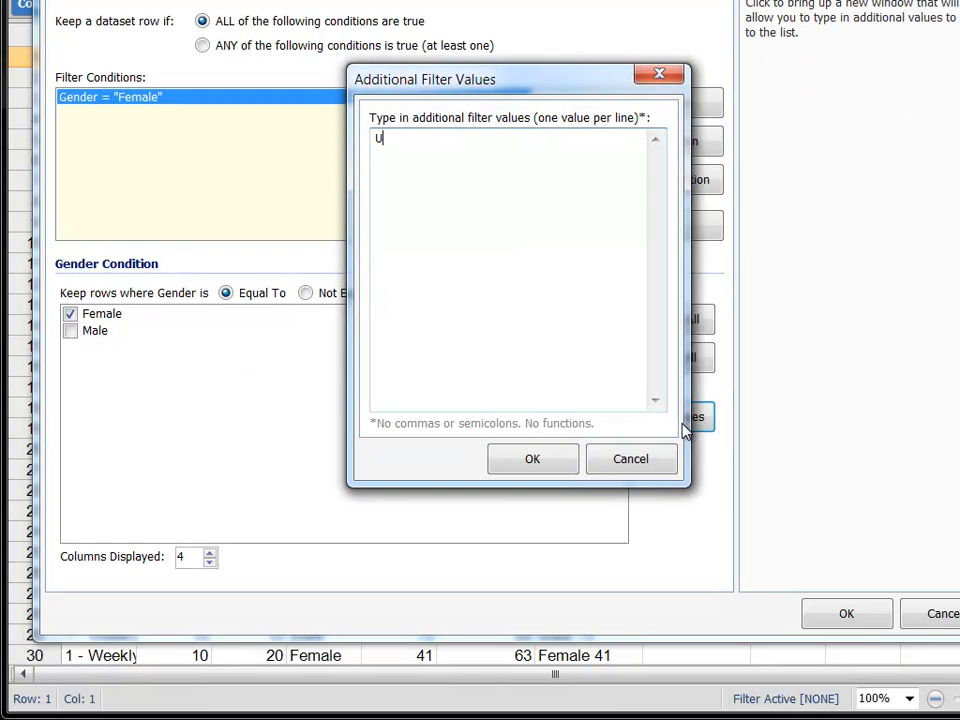
{"action": "type", "text": "o"}
{"action": "key", "text": "BackSpace"}
{"action": "key", "text": "BackSpace"}
{"action": "type", "text": "own"}
{"action": "left_click", "coordinate": [538, 459]}
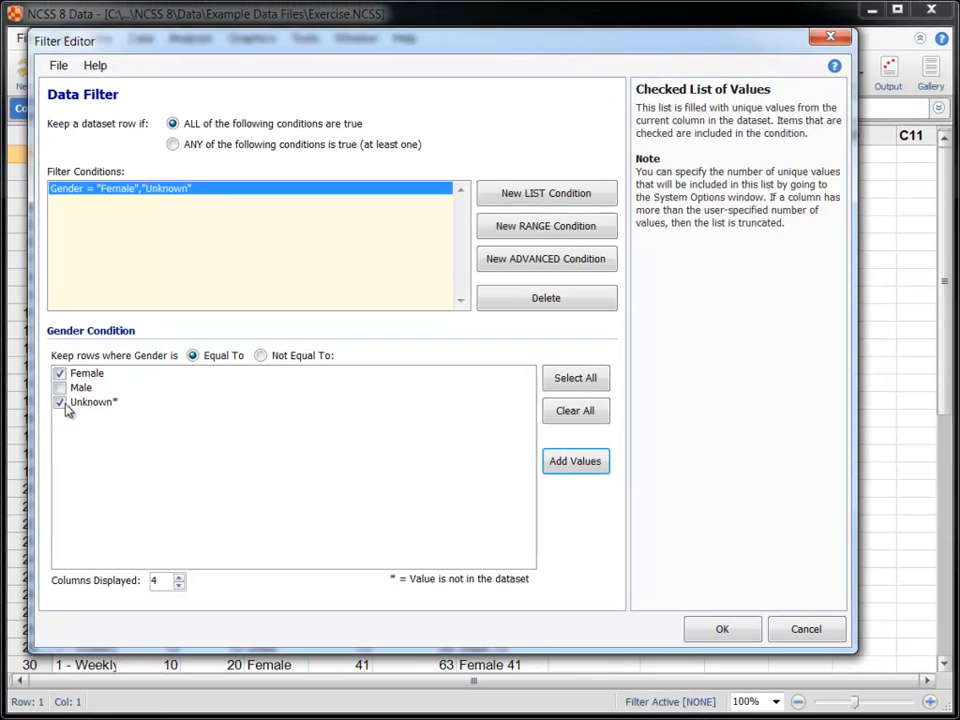
{"action": "left_click", "coordinate": [60, 397]}
{"action": "left_click", "coordinate": [710, 629]}
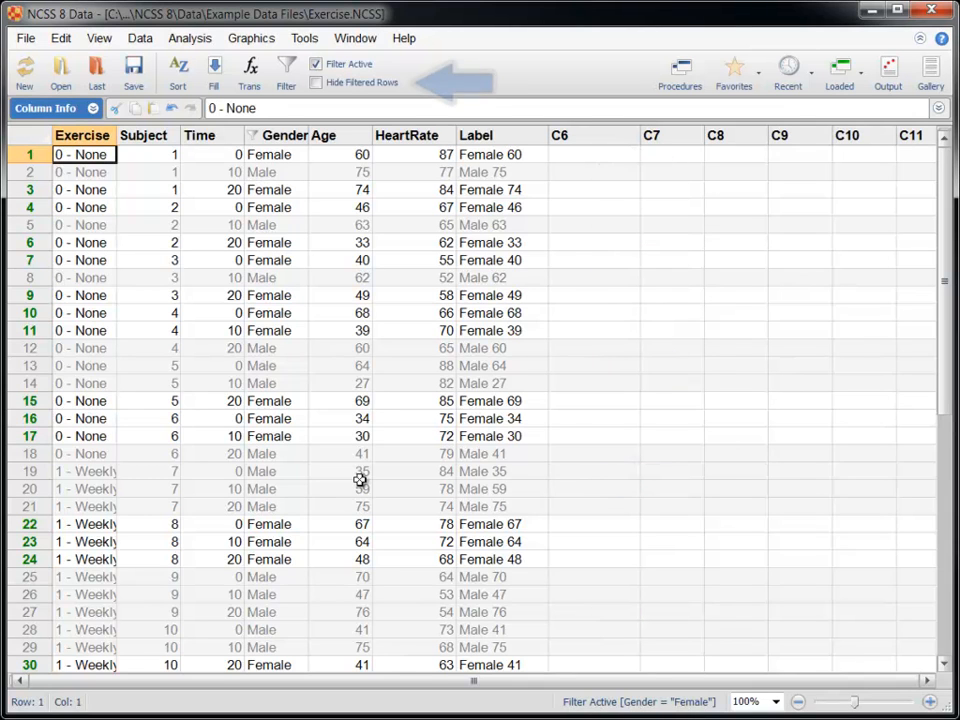
Step: Hide and reshow the filtered rows, and switch the filter off and back on
{"action": "left_click", "coordinate": [337, 86]}
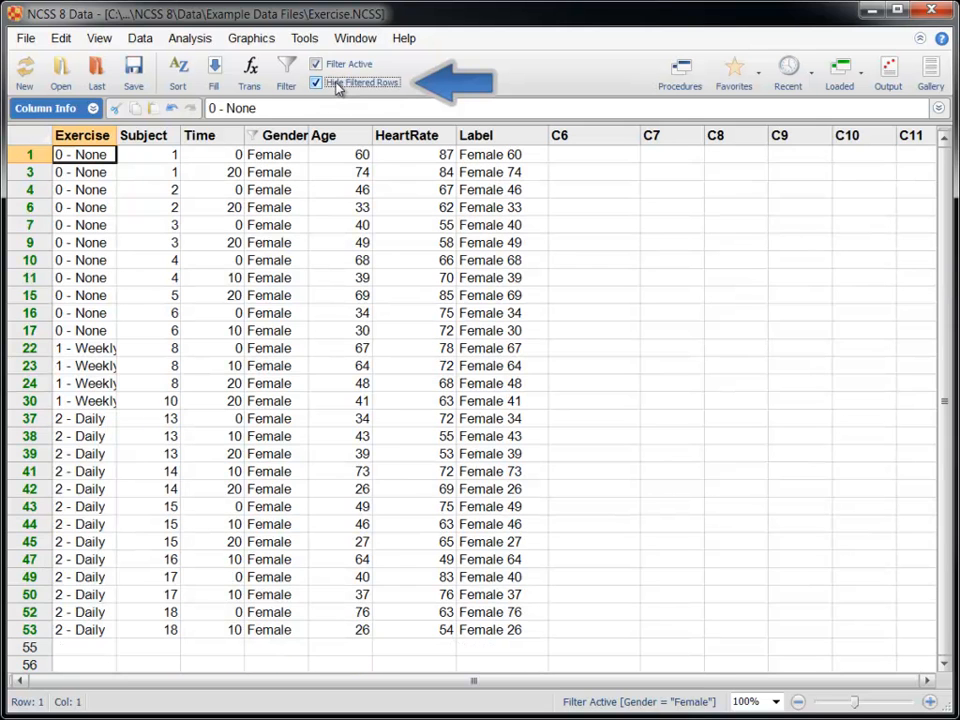
{"action": "left_click", "coordinate": [338, 86]}
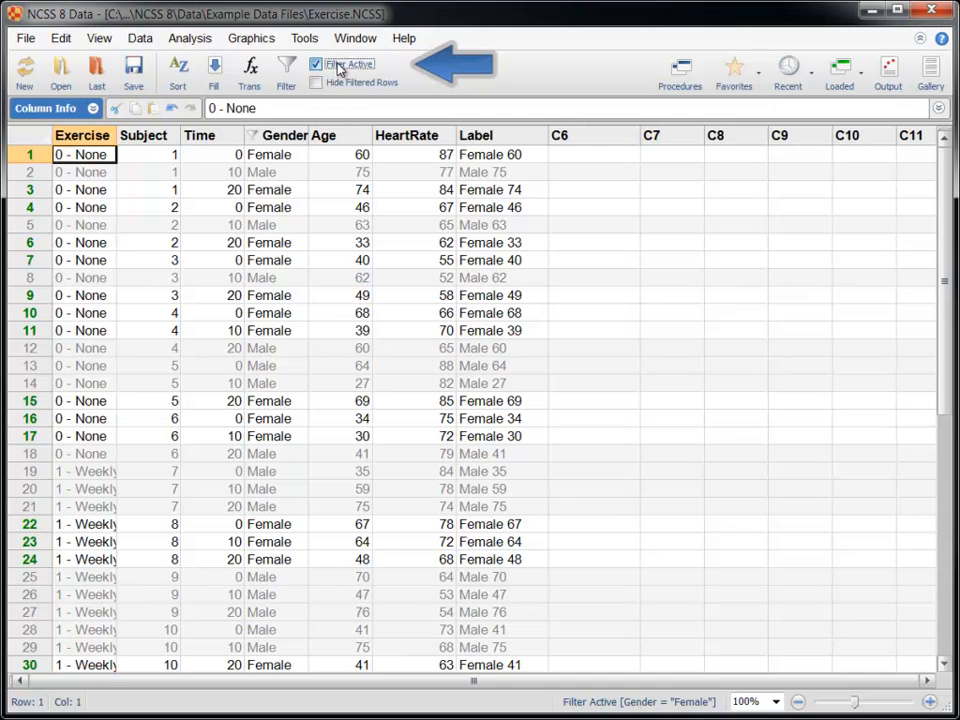
{"action": "left_click", "coordinate": [338, 65]}
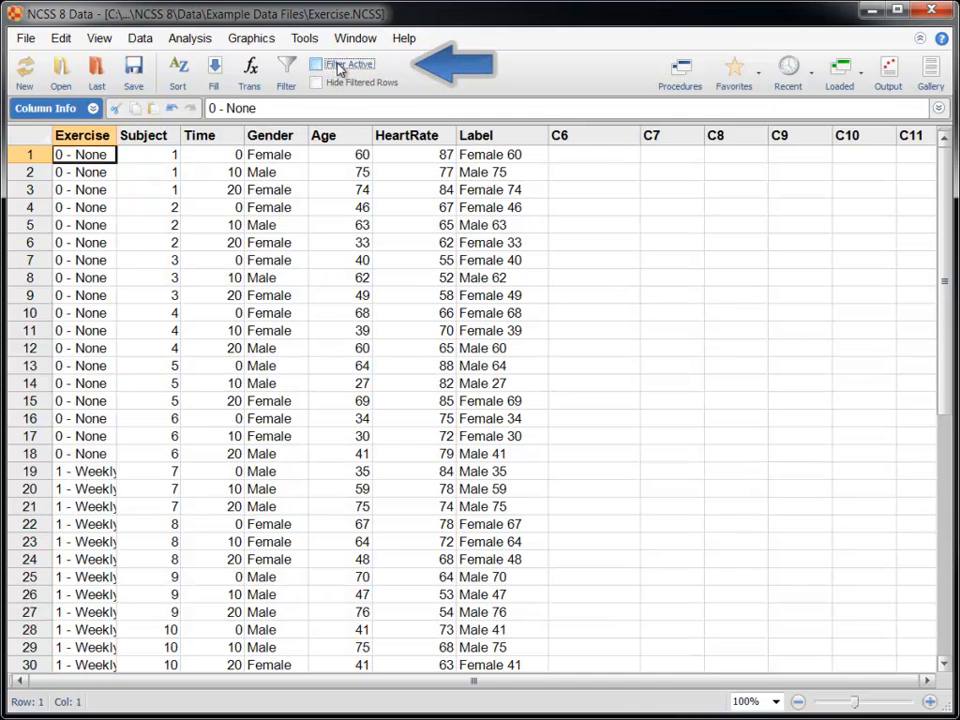
{"action": "left_click", "coordinate": [338, 66]}
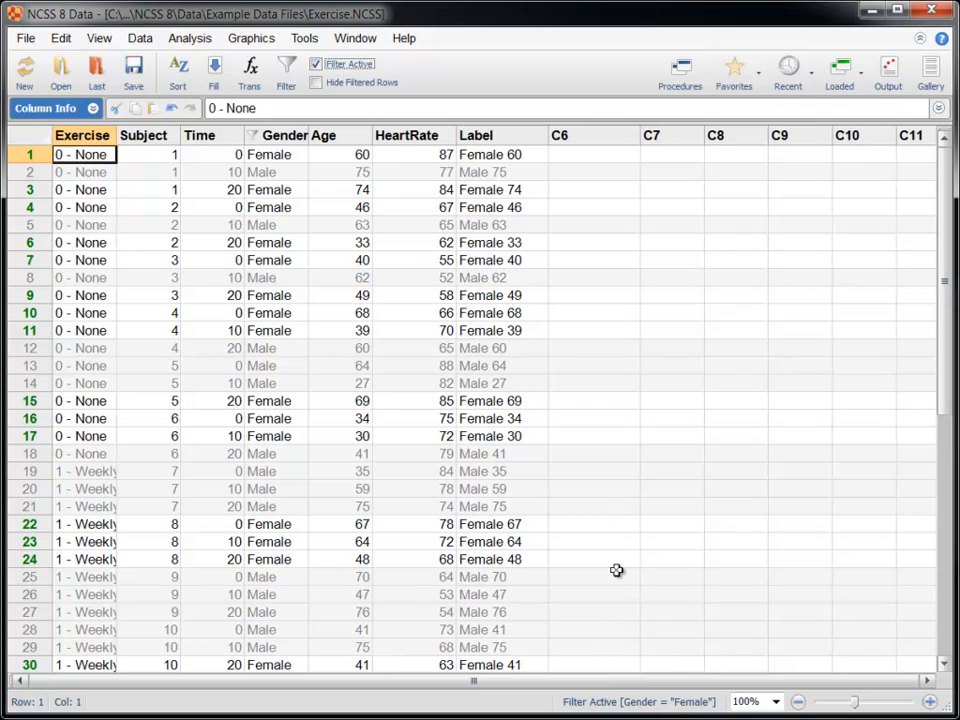
Step: Reopen the active filter for editing and add a new range condition on the Age column
{"action": "left_click", "coordinate": [640, 701]}
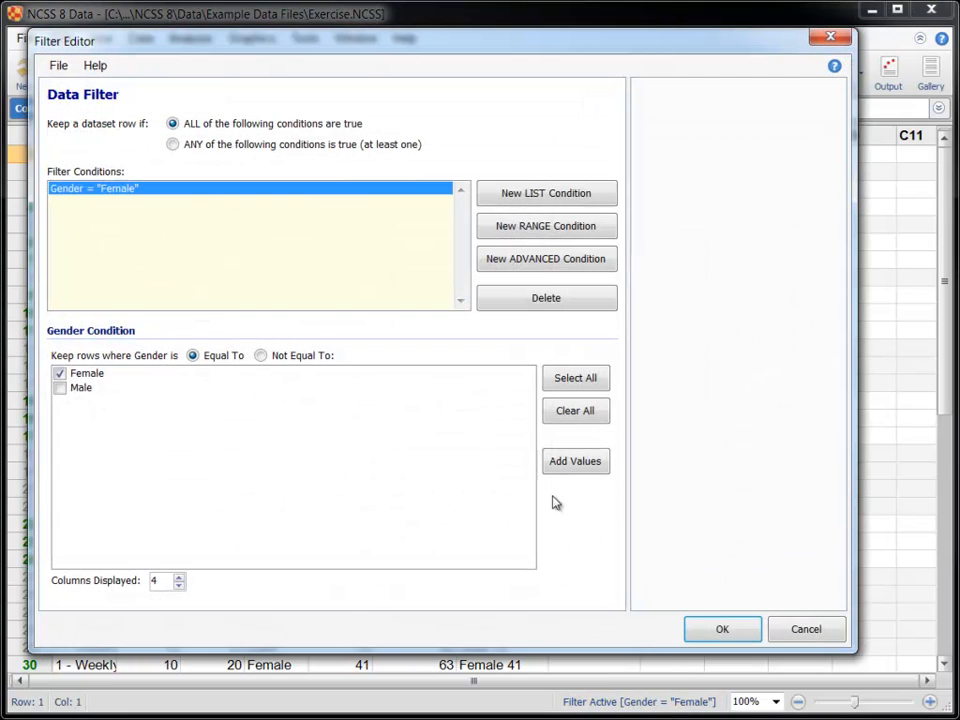
{"action": "mouse_move", "coordinate": [510, 451]}
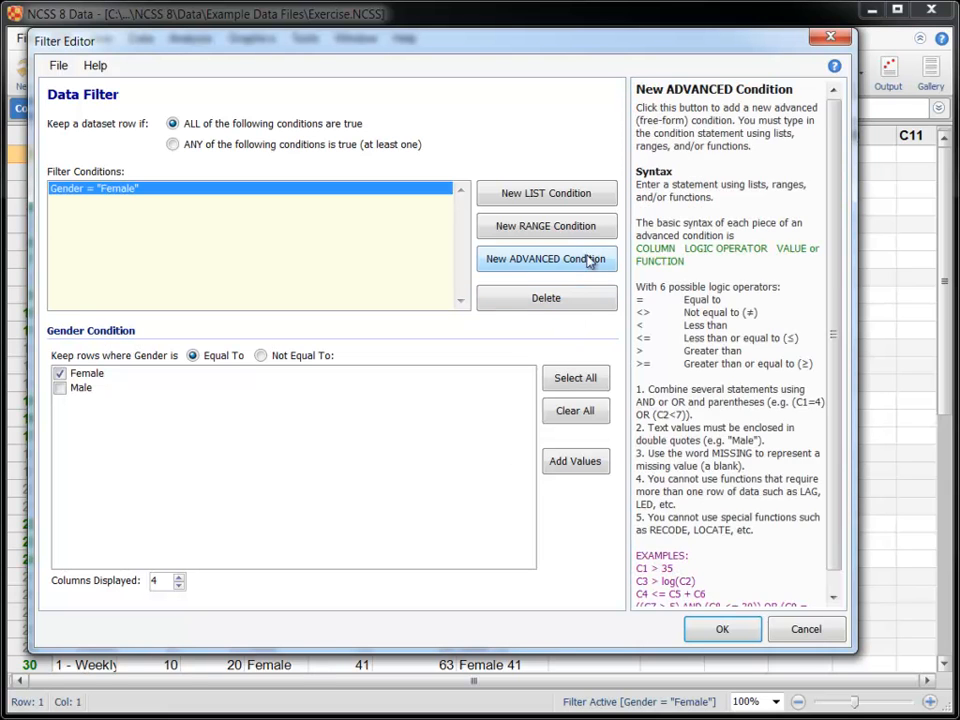
{"action": "mouse_move", "coordinate": [601, 227]}
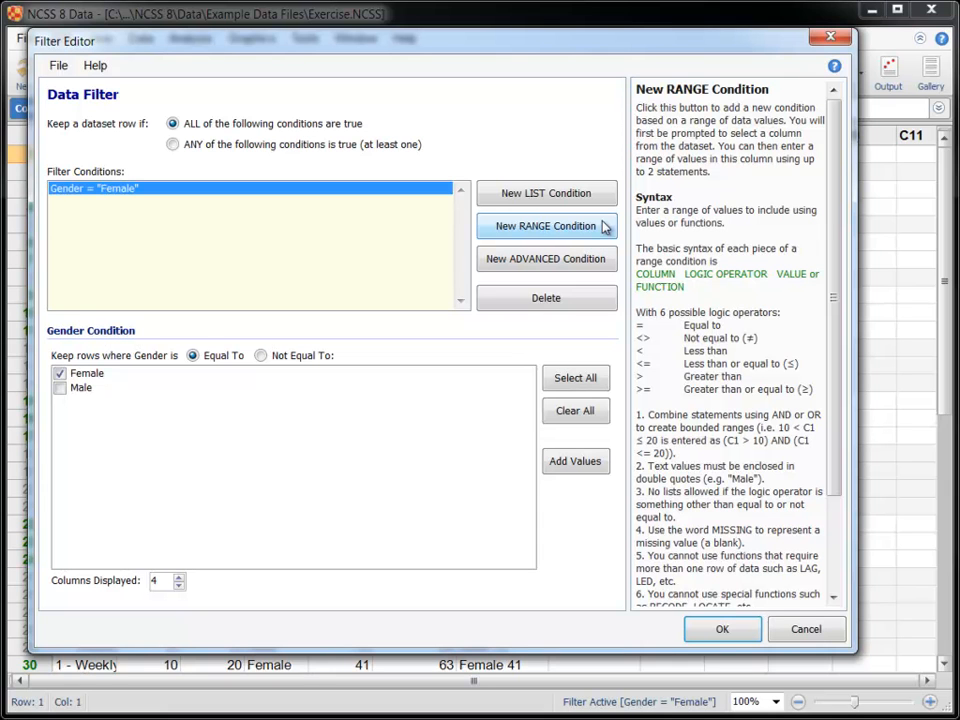
{"action": "left_click", "coordinate": [601, 227]}
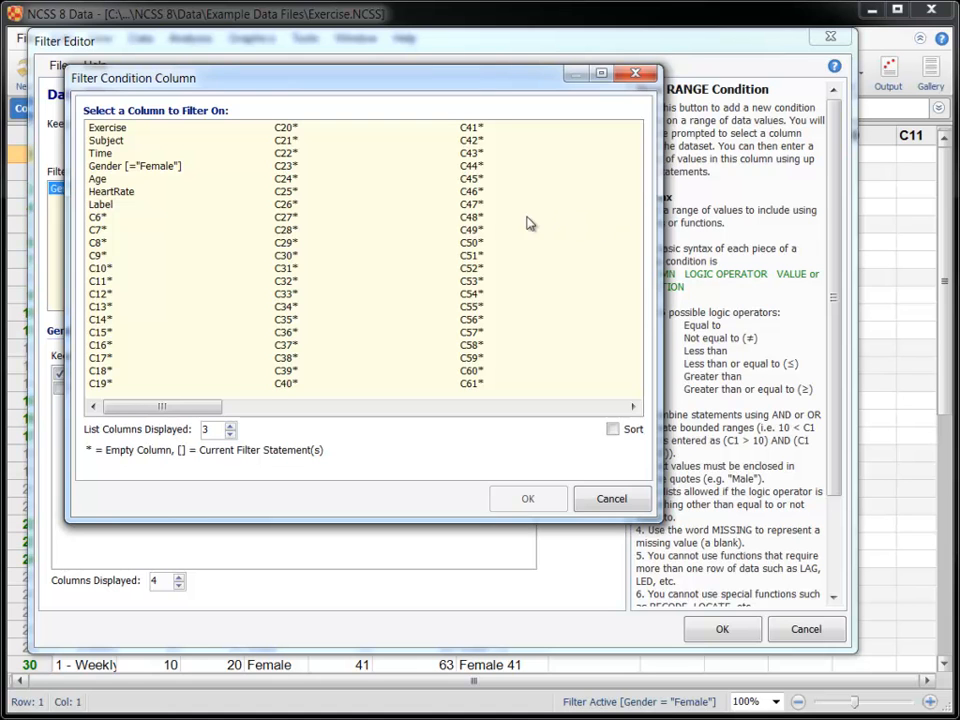
{"action": "left_click", "coordinate": [128, 179]}
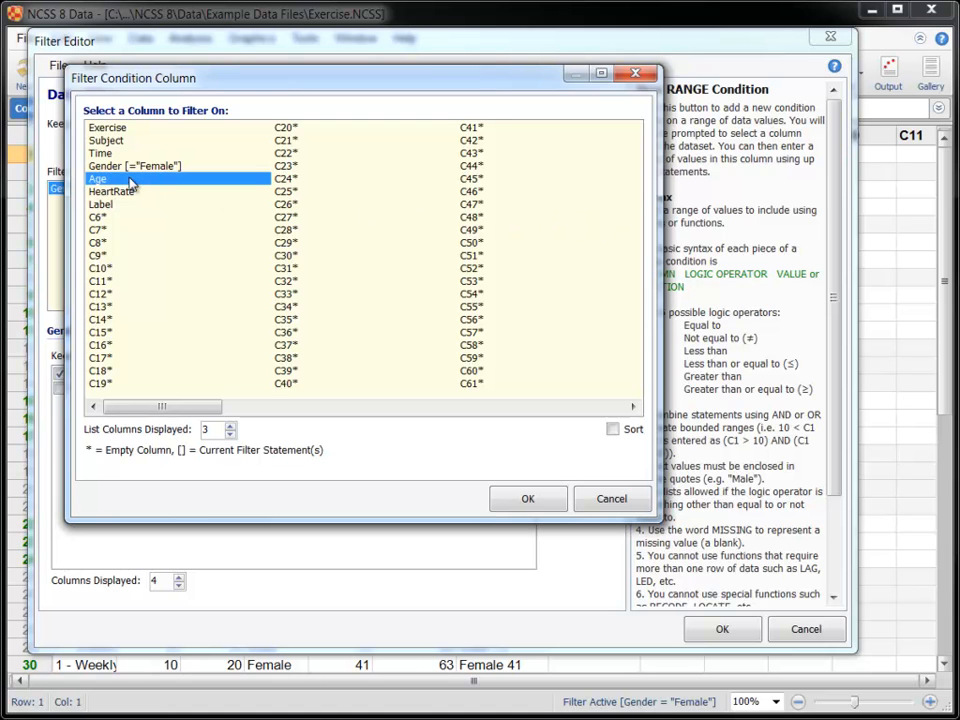
{"action": "left_click", "coordinate": [516, 498]}
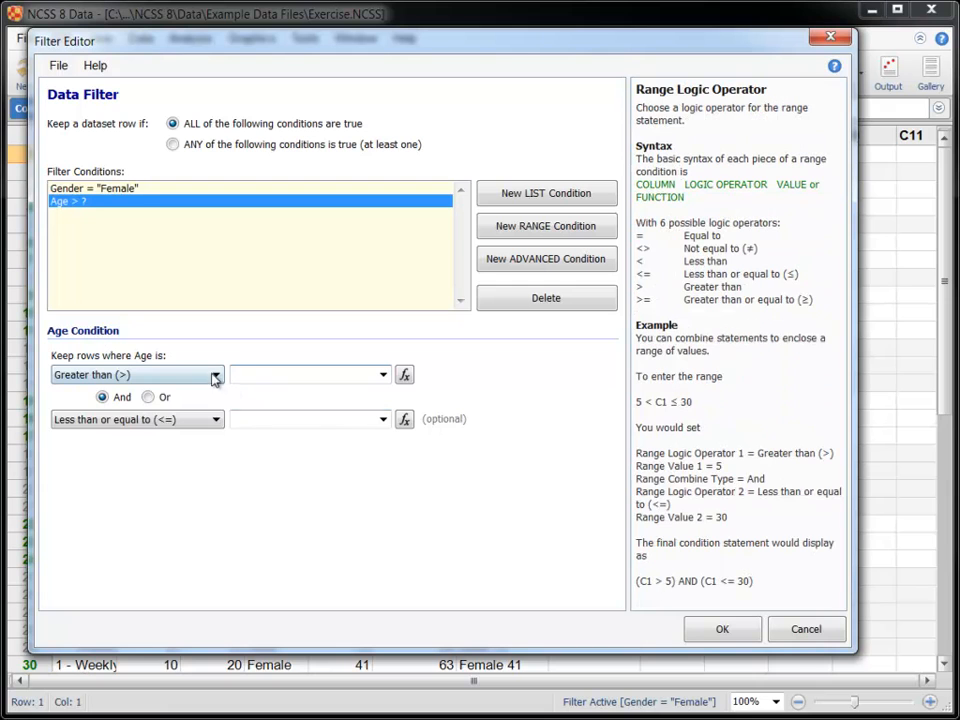
Step: Set the Age condition to greater than or equal to 30 and less than or equal to 60, and apply the filter
{"action": "left_click", "coordinate": [214, 376]}
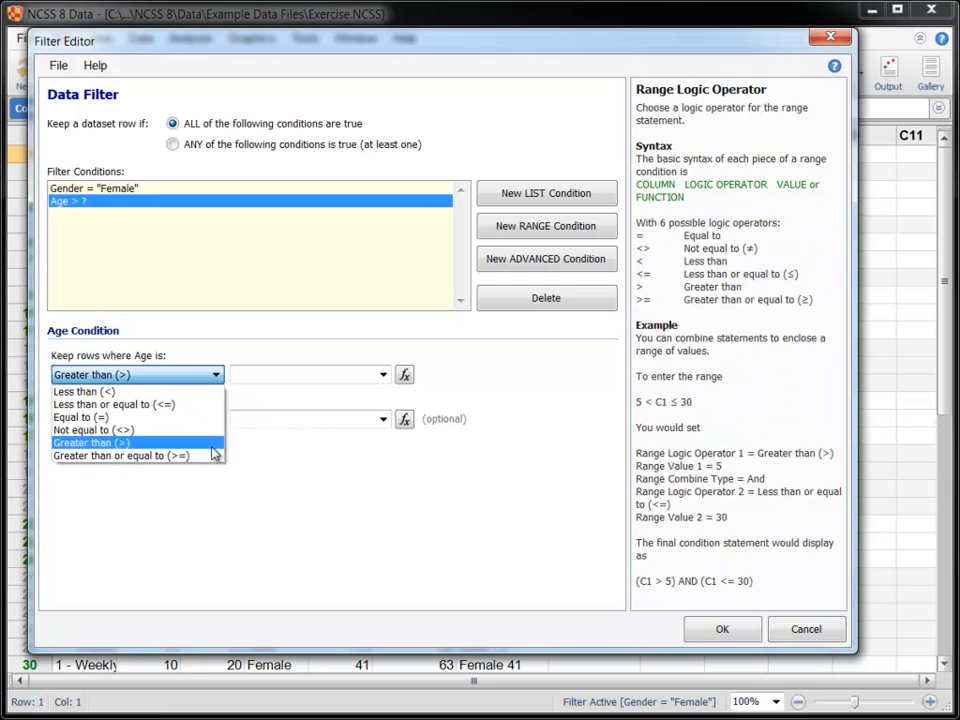
{"action": "left_click", "coordinate": [214, 455]}
{"action": "left_click", "coordinate": [246, 375]}
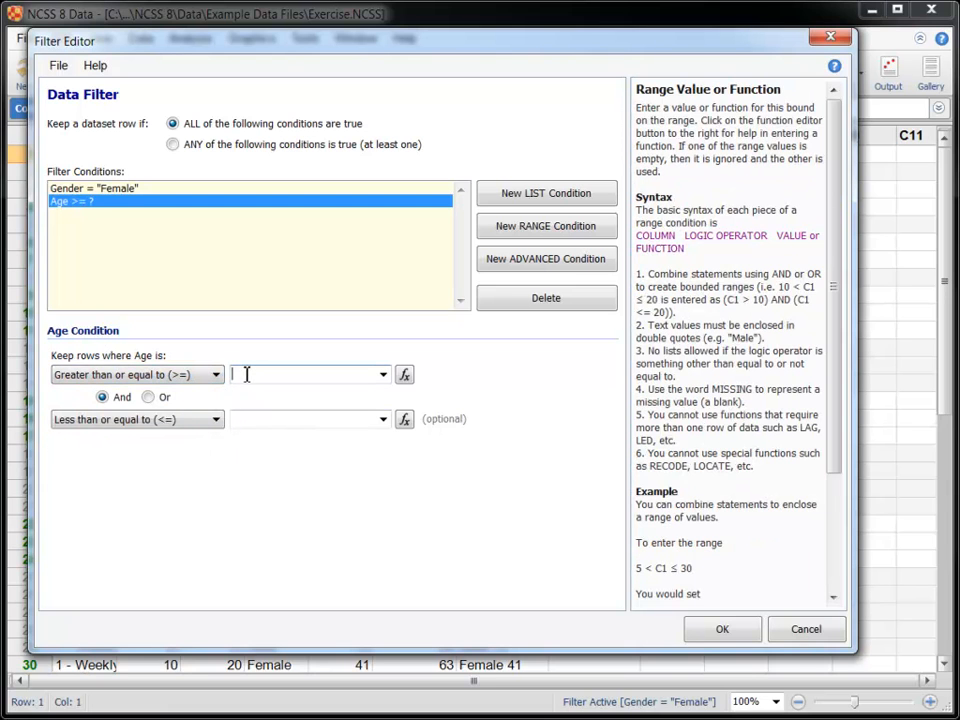
{"action": "type", "text": "30"}
{"action": "left_click", "coordinate": [249, 420]}
{"action": "type", "text": "60"}
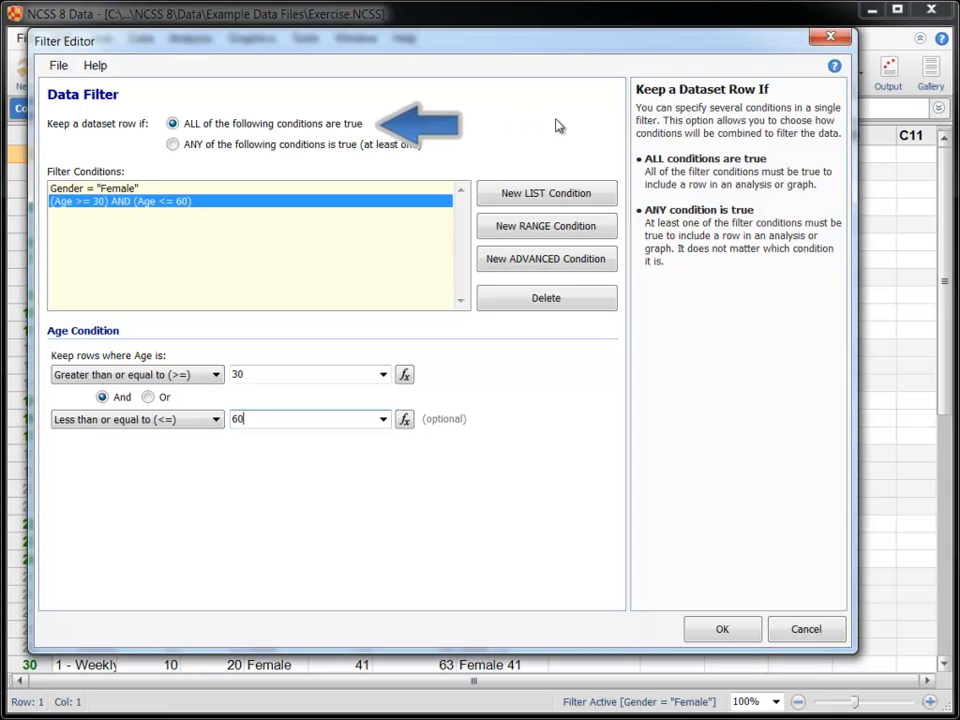
{"action": "left_click", "coordinate": [717, 629]}
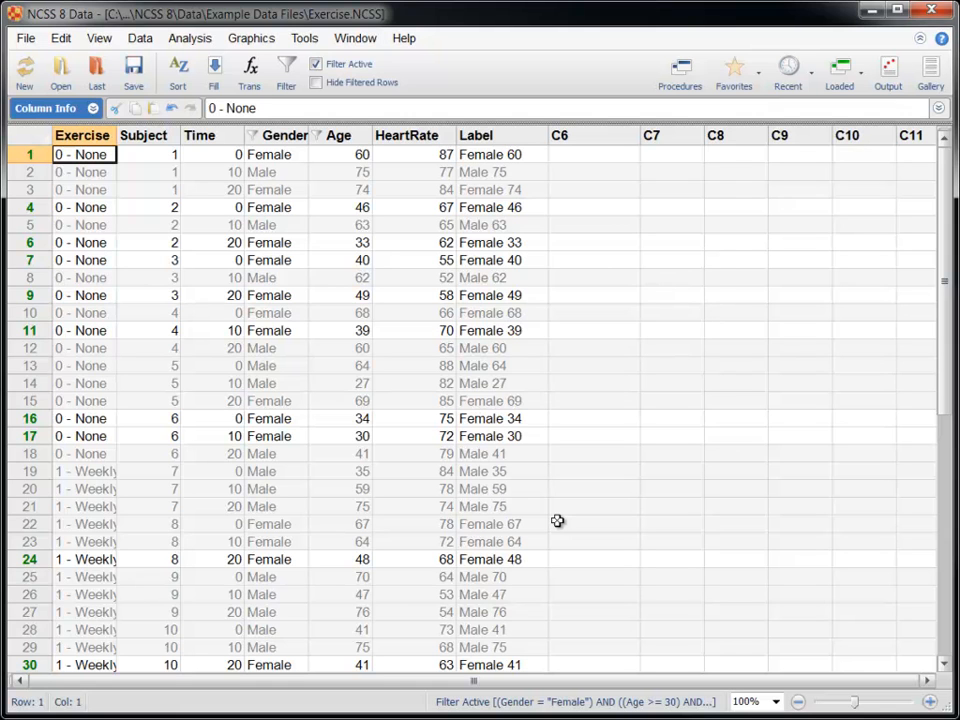
Step: Change the data filter to keep rows where ANY of the conditions is true, and apply it
{"action": "left_click", "coordinate": [286, 70]}
{"action": "left_click", "coordinate": [300, 147]}
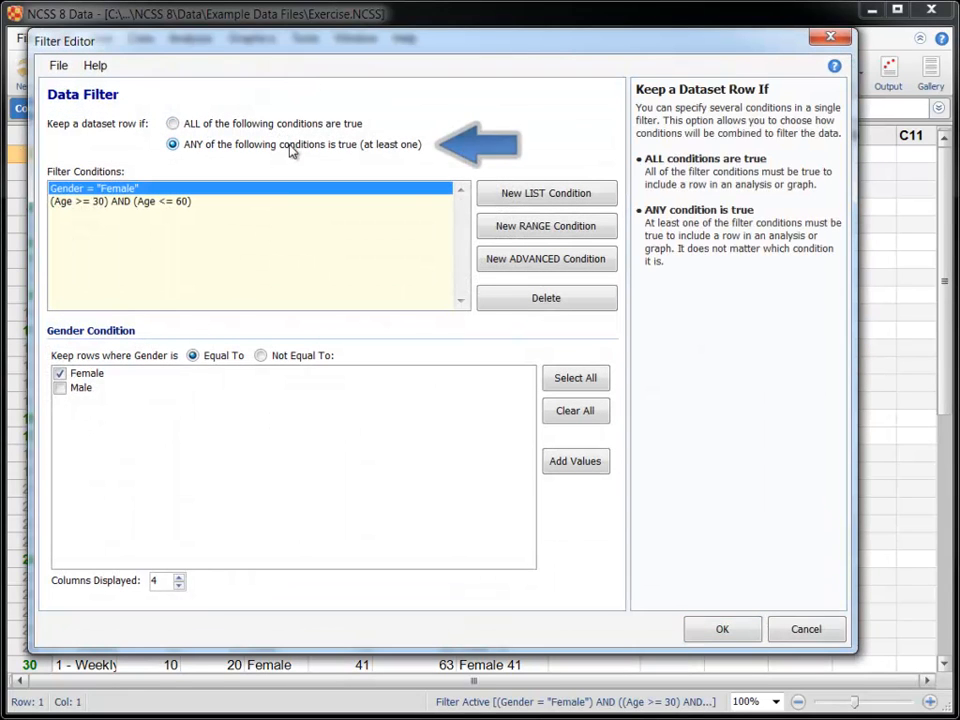
{"action": "left_click", "coordinate": [722, 629]}
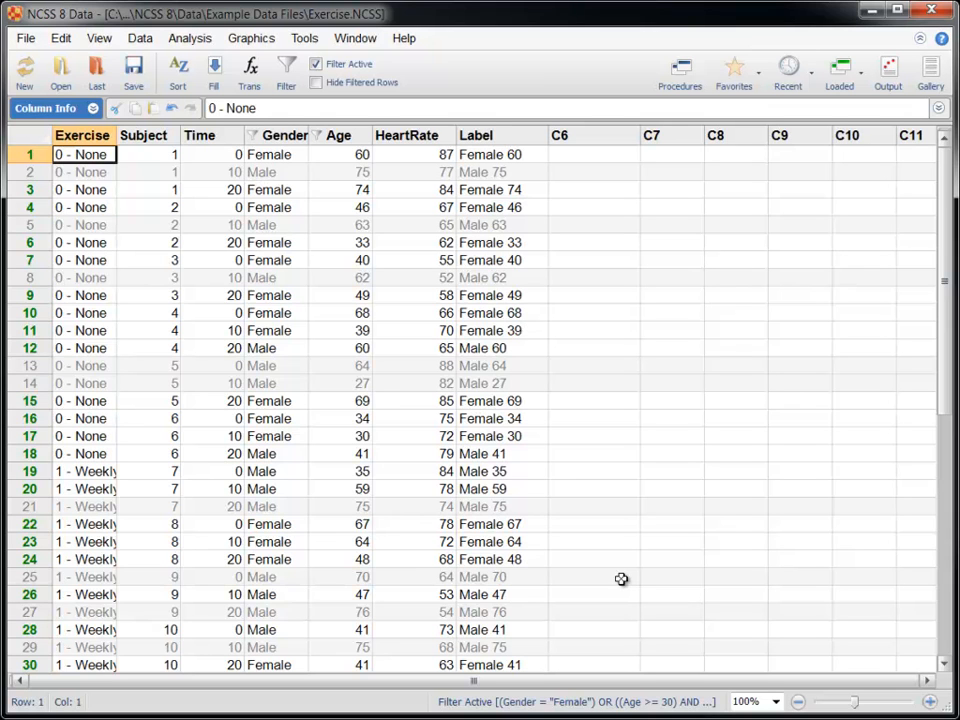
Step: Set the data filter back to keeping rows where ALL of the conditions are true, and apply it
{"action": "left_click", "coordinate": [287, 72]}
{"action": "left_click", "coordinate": [340, 122]}
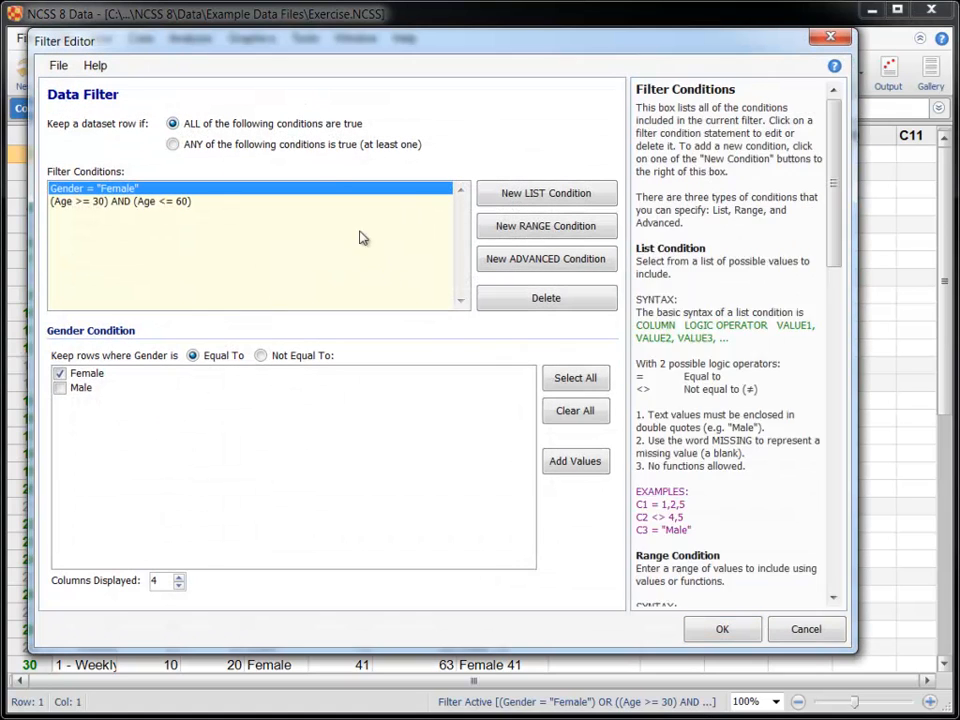
{"action": "left_click", "coordinate": [722, 628]}
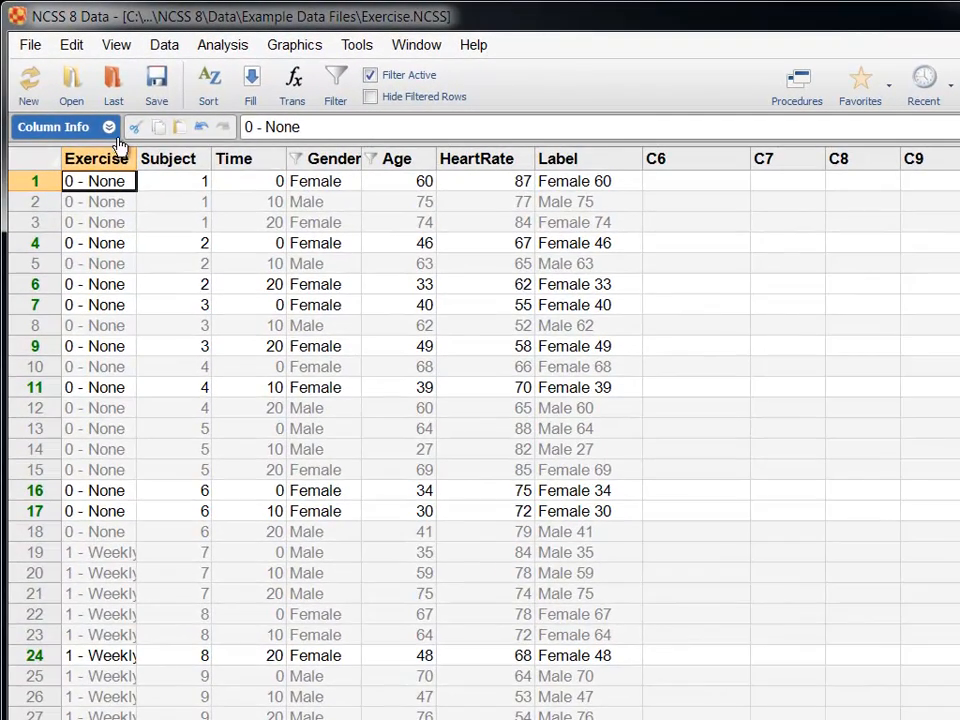
Step: Show the column info grid and widen the Gender and Age columns so their filter conditions are fully readable
{"action": "left_click", "coordinate": [110, 130]}
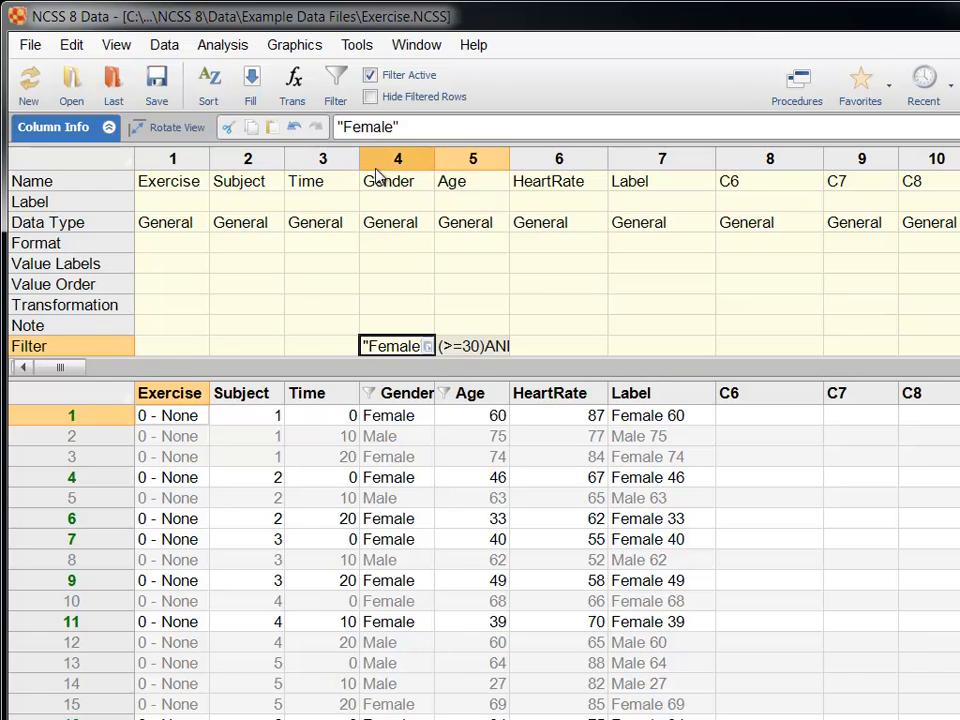
{"action": "left_click_drag", "start_coordinate": [435, 160], "coordinate": [476, 160]}
{"action": "left_click_drag", "start_coordinate": [553, 157], "coordinate": [623, 157]}
{"action": "left_click", "coordinate": [551, 472]}
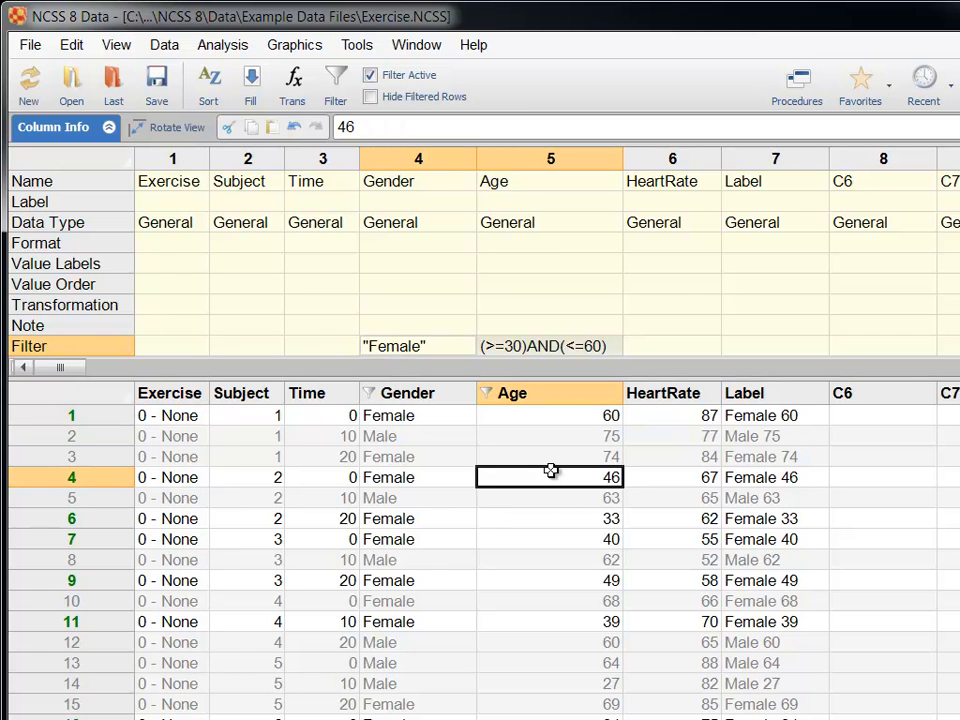
{"action": "left_click", "coordinate": [673, 287]}
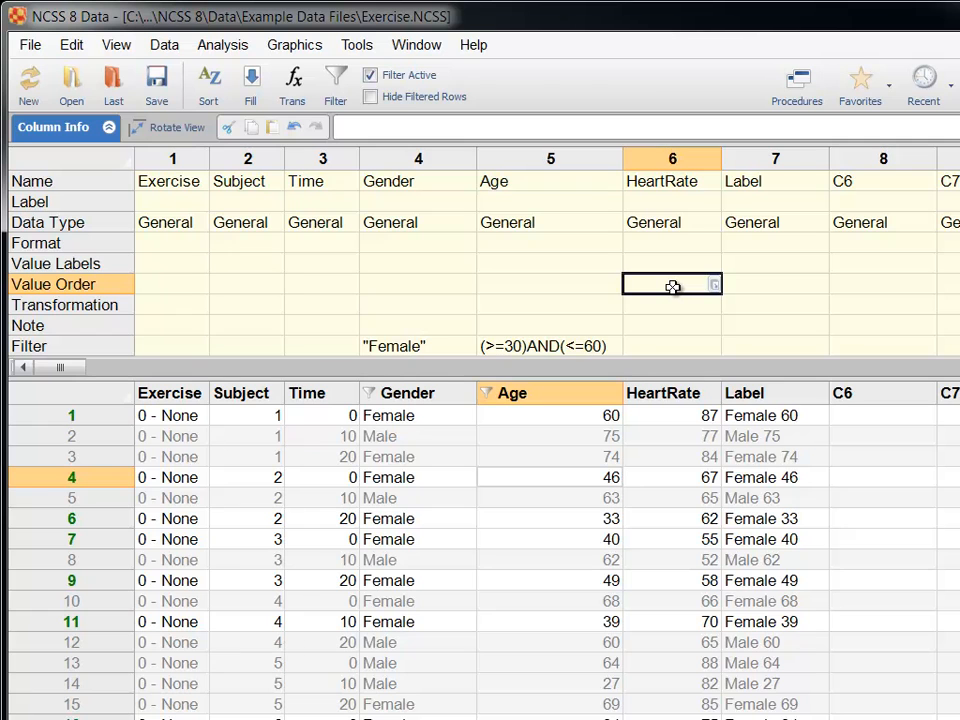
Step: Change the upper limit of the Age column's filter to 50 directly in the column info grid
{"action": "left_click", "coordinate": [606, 345]}
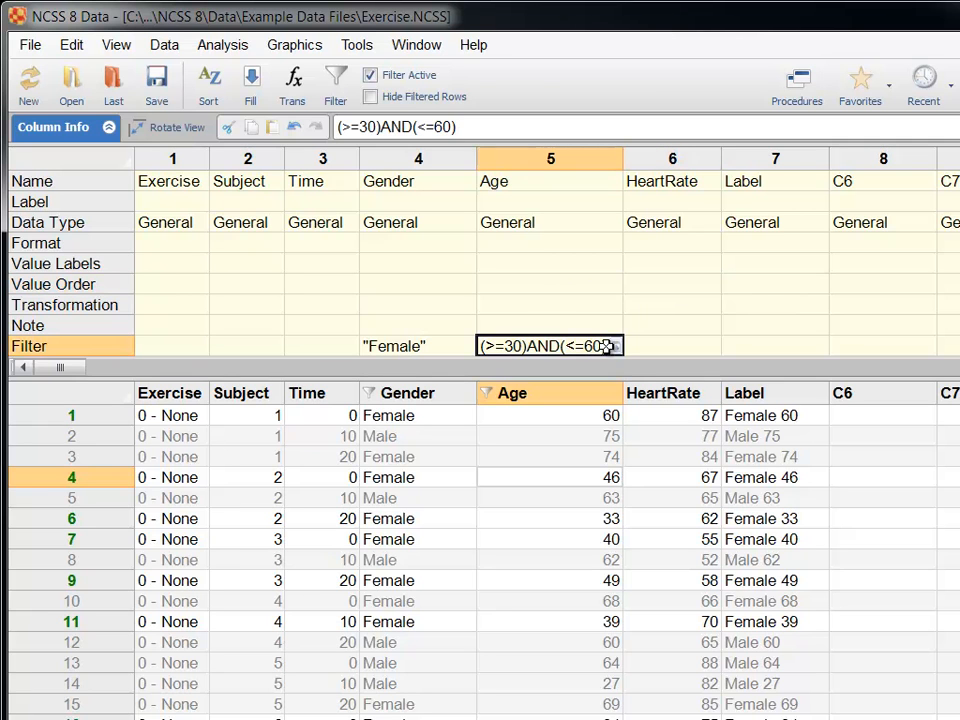
{"action": "left_click_drag", "start_coordinate": [443, 127], "coordinate": [437, 127]}
{"action": "type", "text": "5"}
{"action": "key", "text": "Tab"}
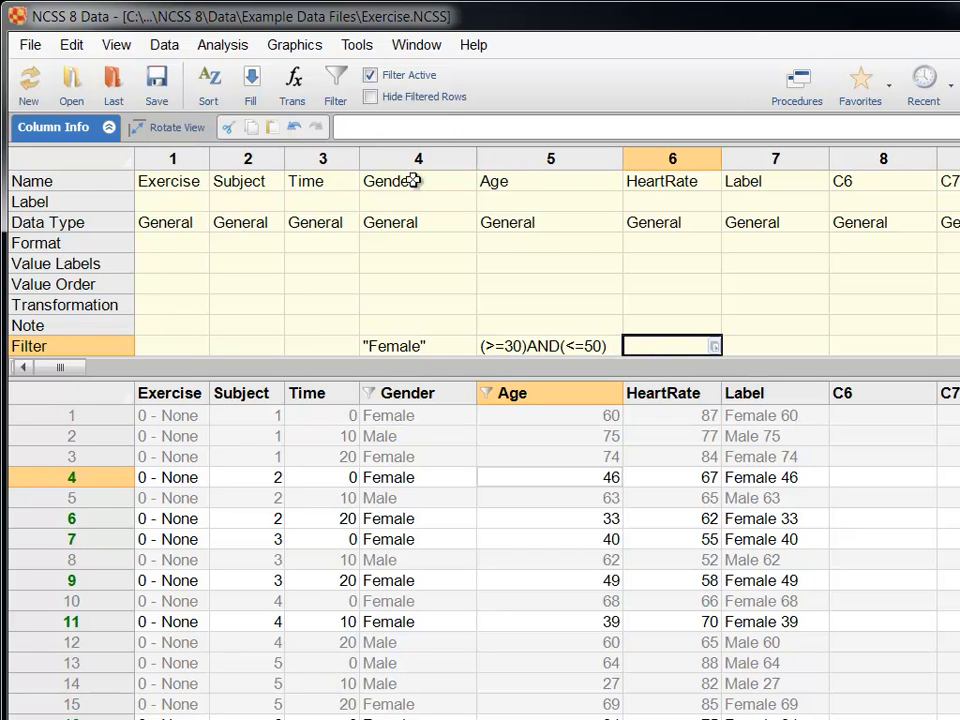
Step: Add a filter value of 20 for the Time column directly in the column info grid
{"action": "left_click", "coordinate": [328, 343]}
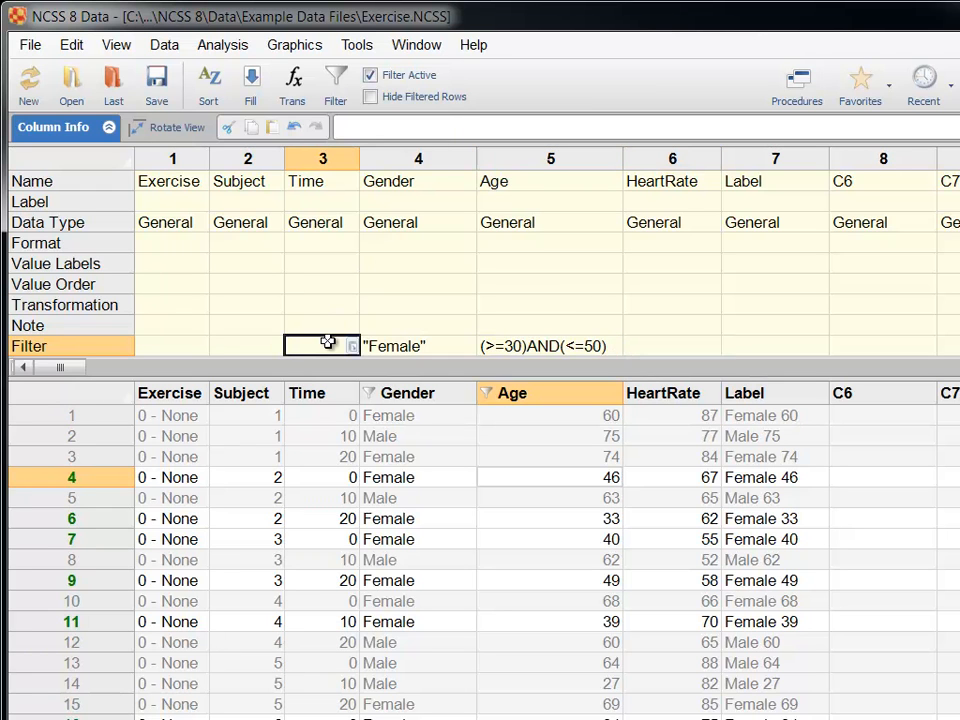
{"action": "type", "text": "5"}
{"action": "key", "text": "BackSpace"}
{"action": "type", "text": "20"}
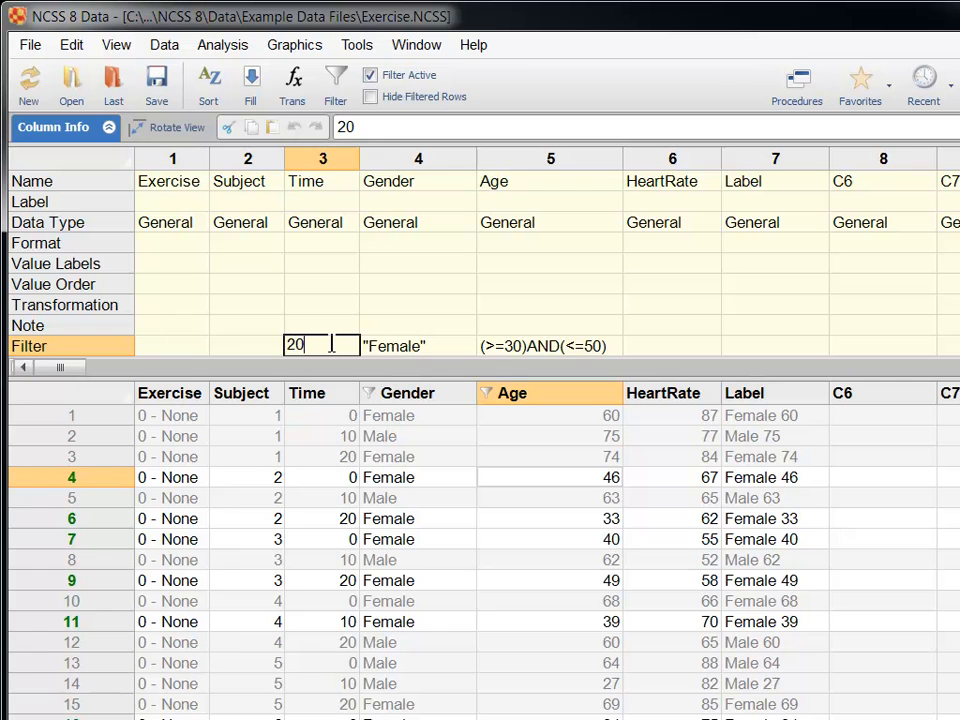
{"action": "key", "text": "Return"}
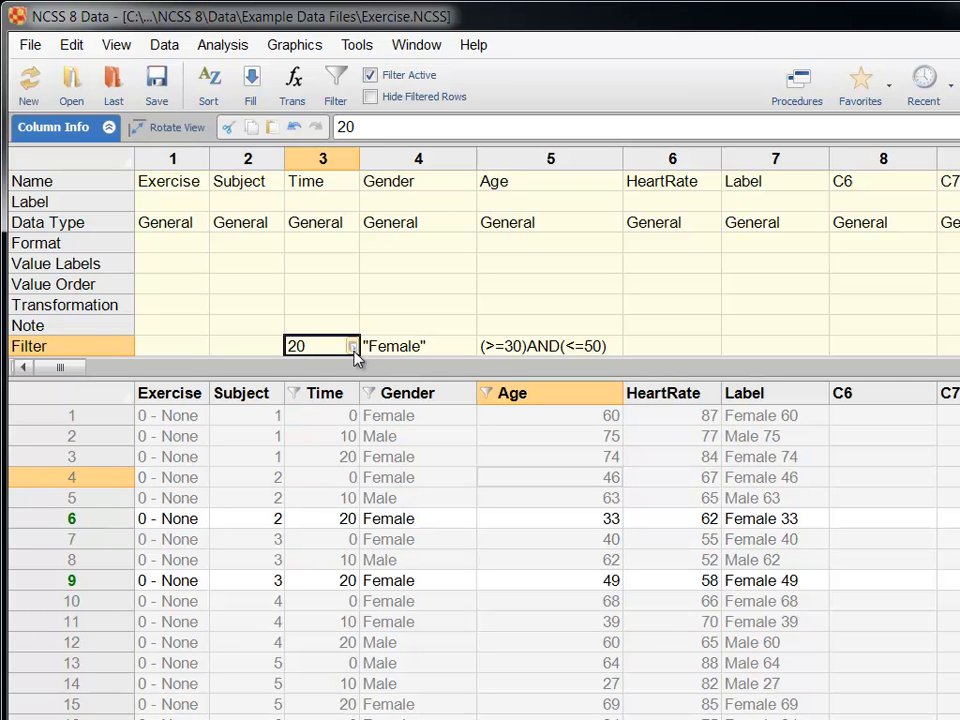
Step: Open the filter for editing from the Time column and delete the Time = 20 condition
{"action": "left_click", "coordinate": [353, 347]}
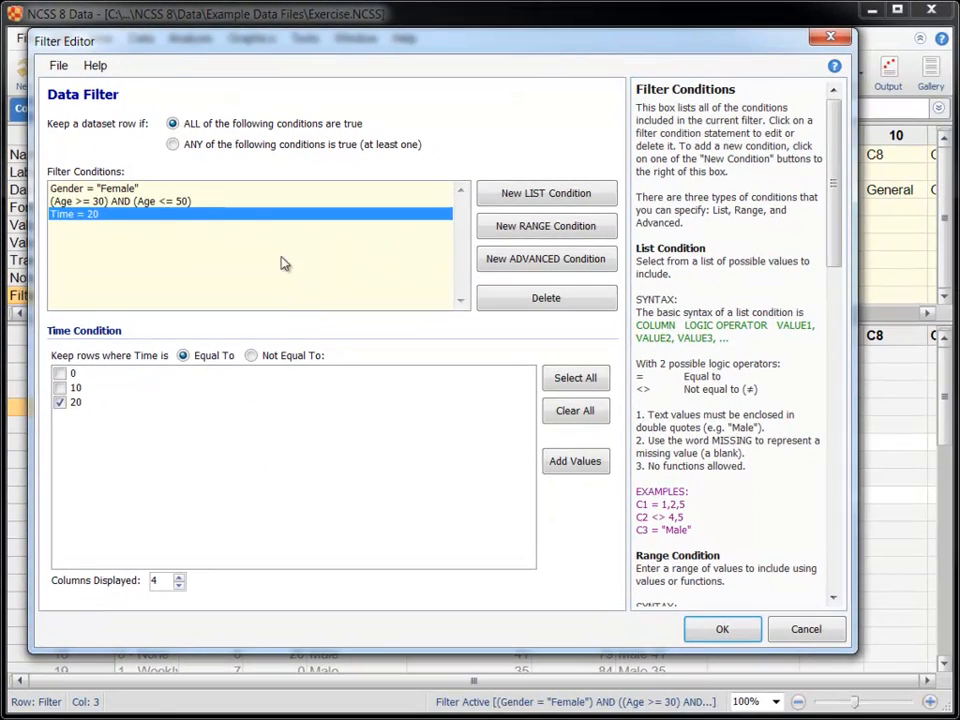
{"action": "left_click", "coordinate": [240, 202]}
{"action": "left_click", "coordinate": [242, 215]}
{"action": "left_click", "coordinate": [543, 300]}
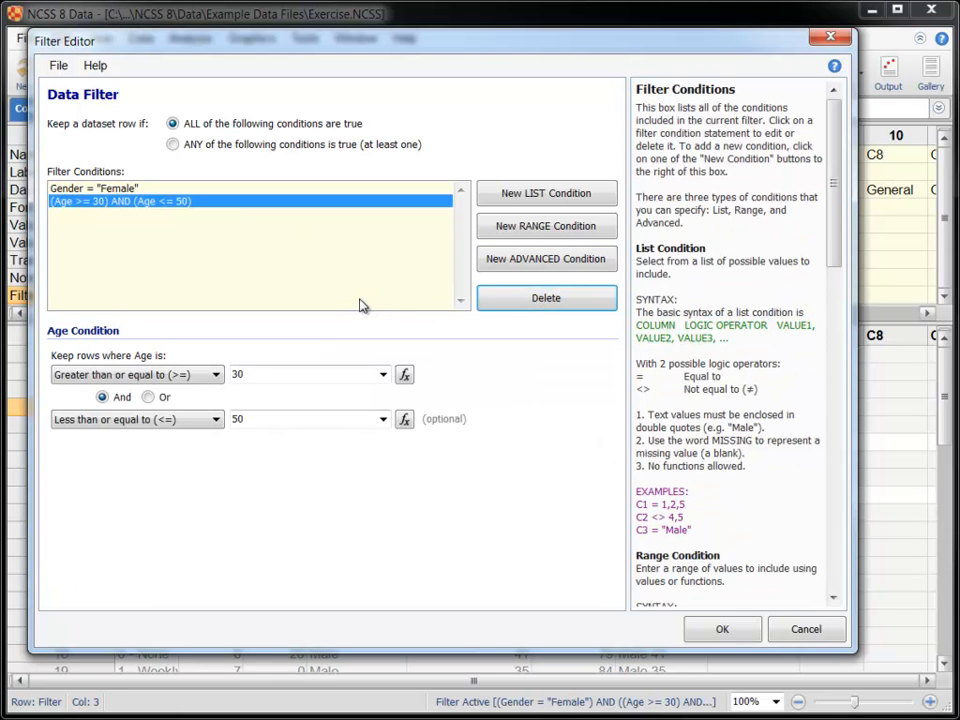
Step: Save the current filter to a file named AgeGender in the Example Data Files folder
{"action": "left_click", "coordinate": [64, 67]}
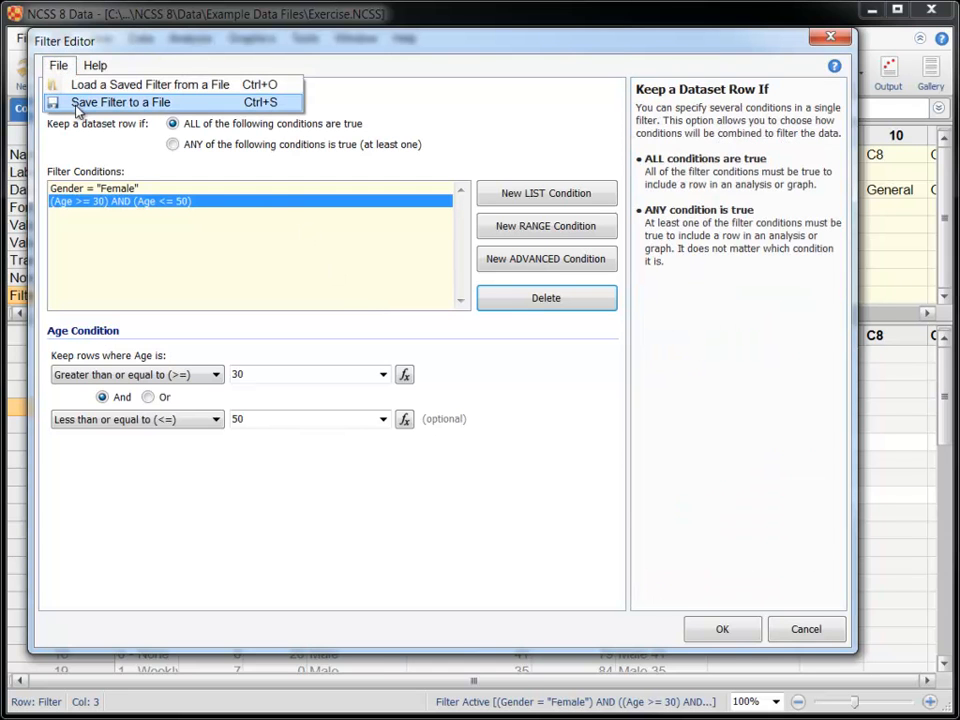
{"action": "left_click", "coordinate": [79, 103]}
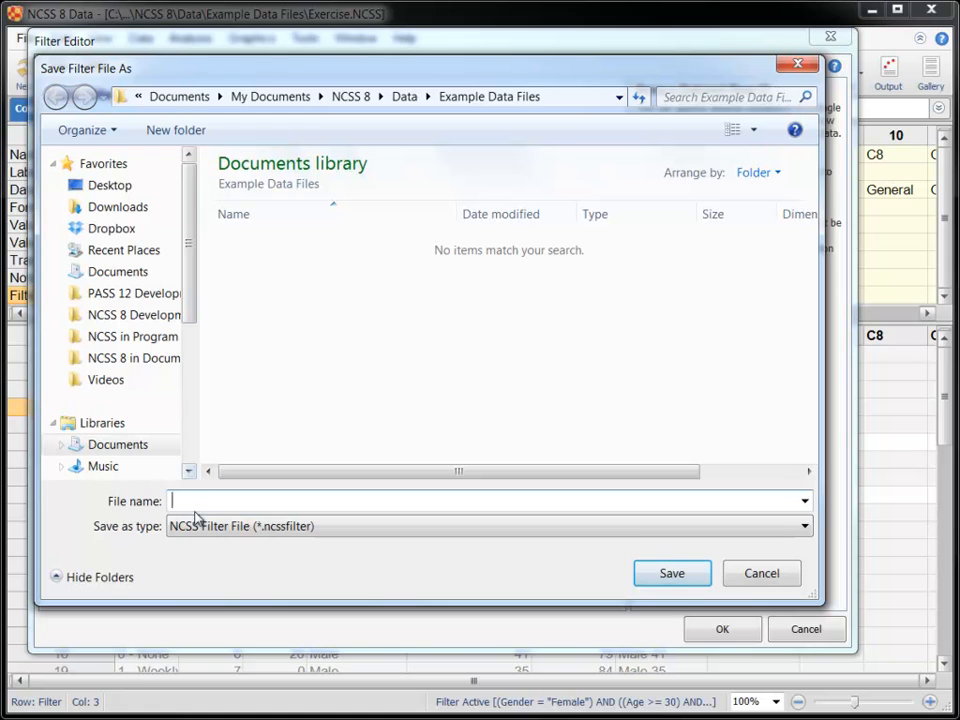
{"action": "type", "text": "AgeGender"}
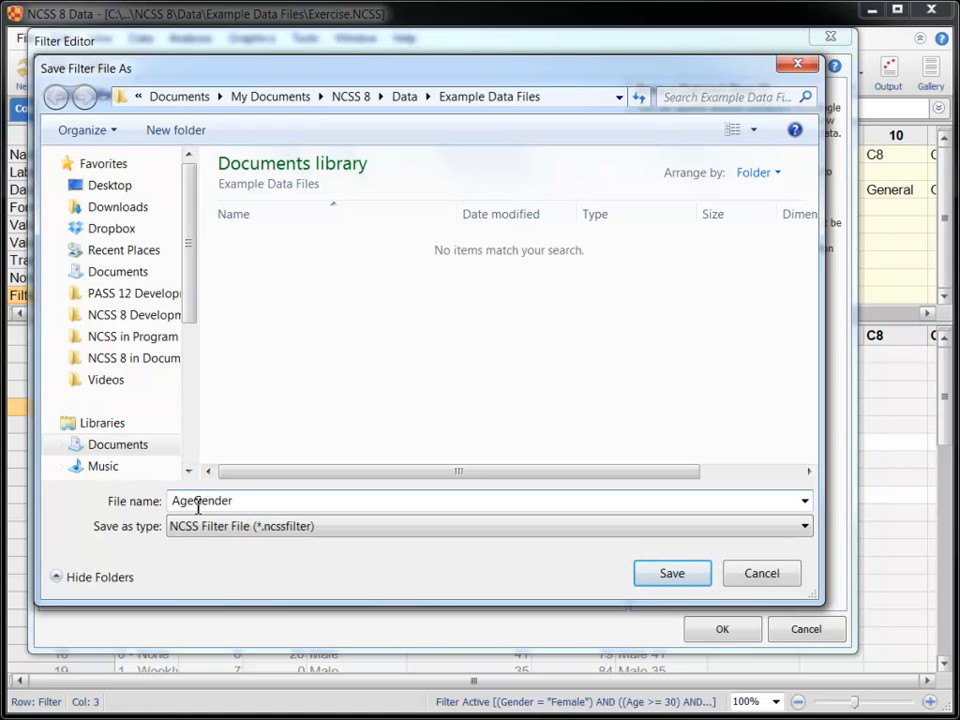
{"action": "left_click", "coordinate": [660, 578]}
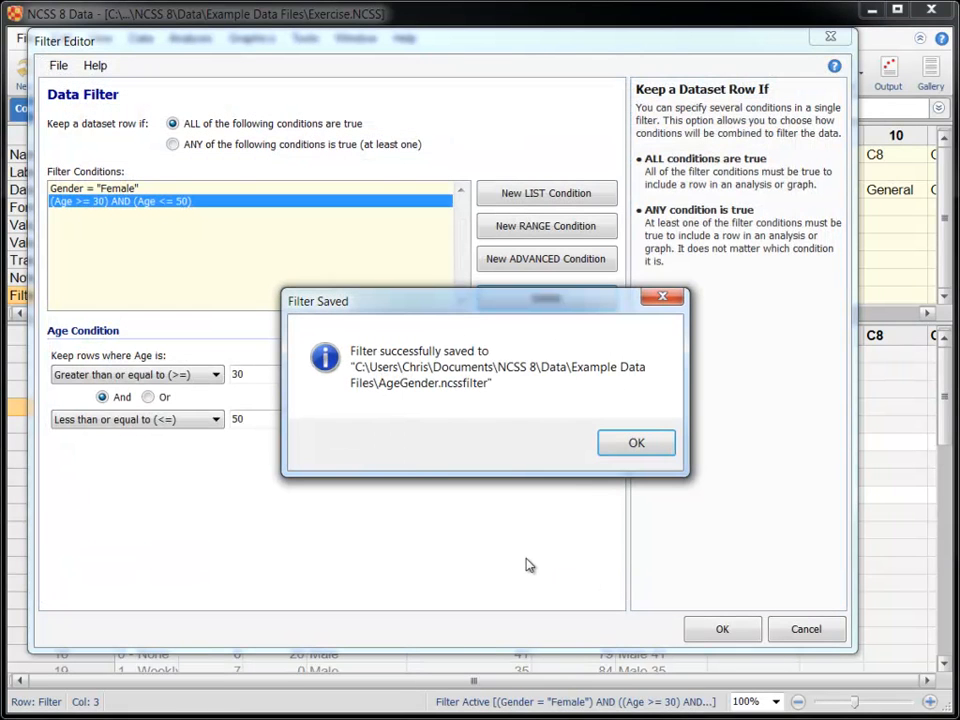
{"action": "left_click", "coordinate": [633, 444]}
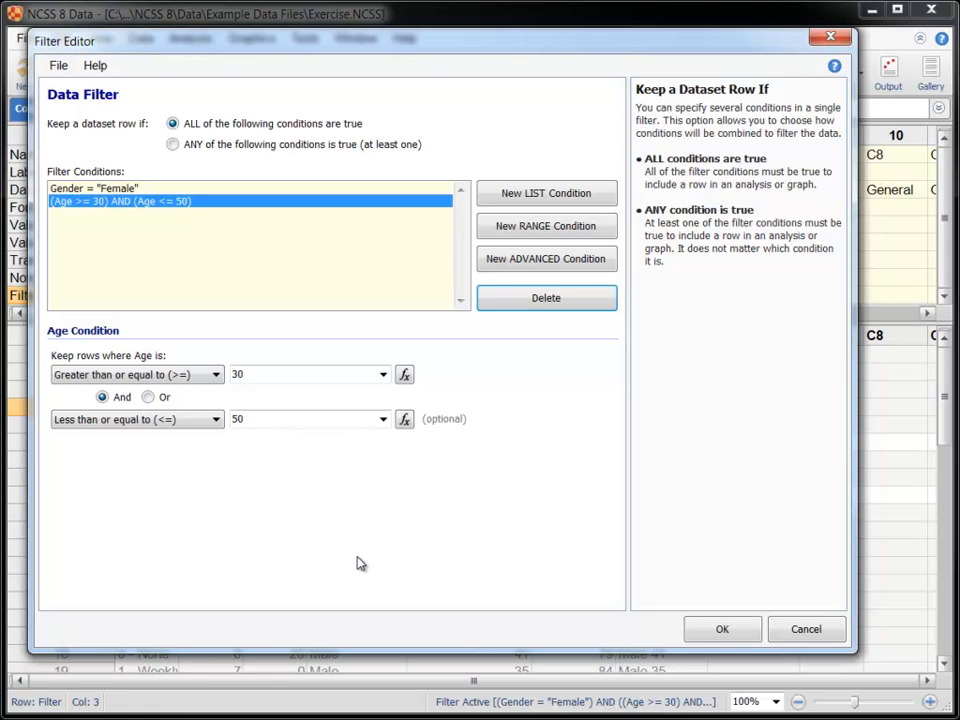
Step: Delete all remaining filter conditions, and load and apply the saved filter file AgeGender.ncssfilter
{"action": "left_click", "coordinate": [545, 300]}
{"action": "left_click", "coordinate": [545, 300]}
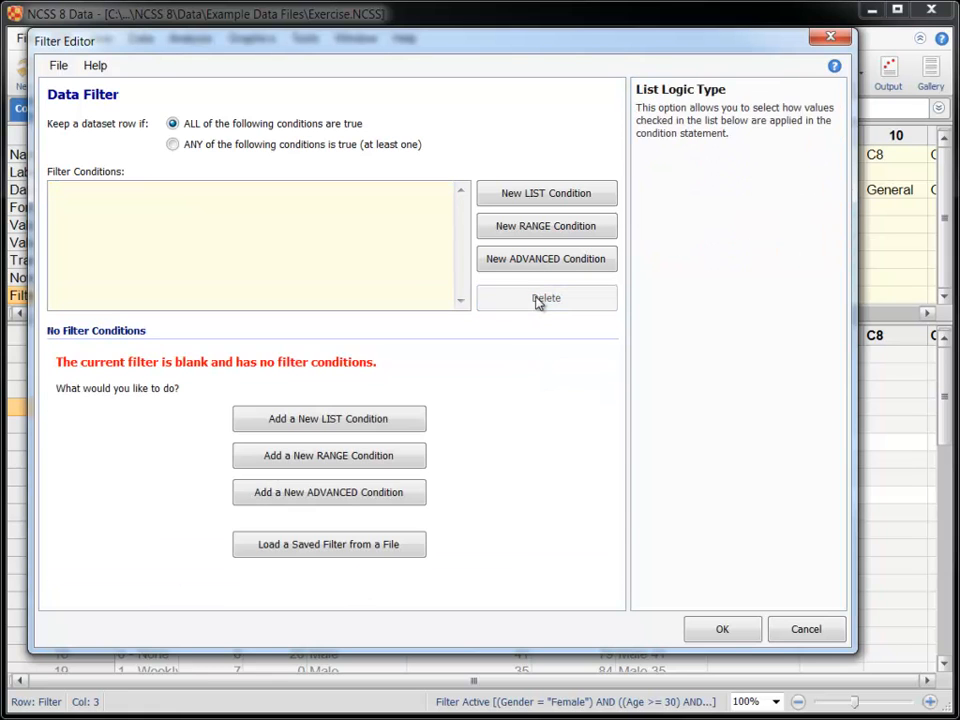
{"action": "left_click", "coordinate": [59, 66]}
{"action": "left_click", "coordinate": [73, 86]}
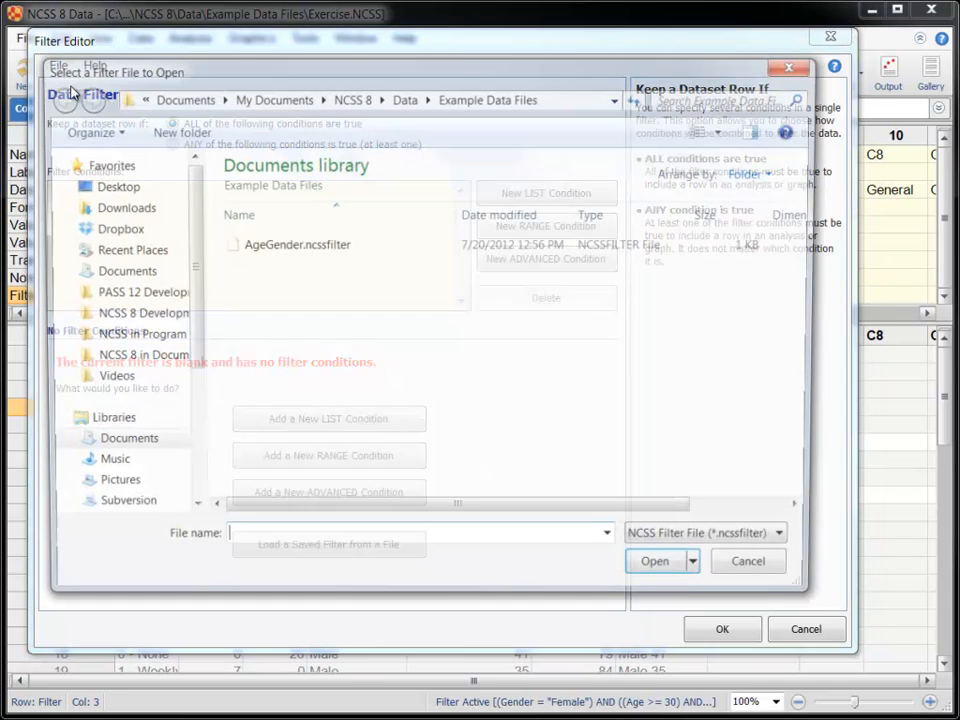
{"action": "left_click", "coordinate": [262, 245]}
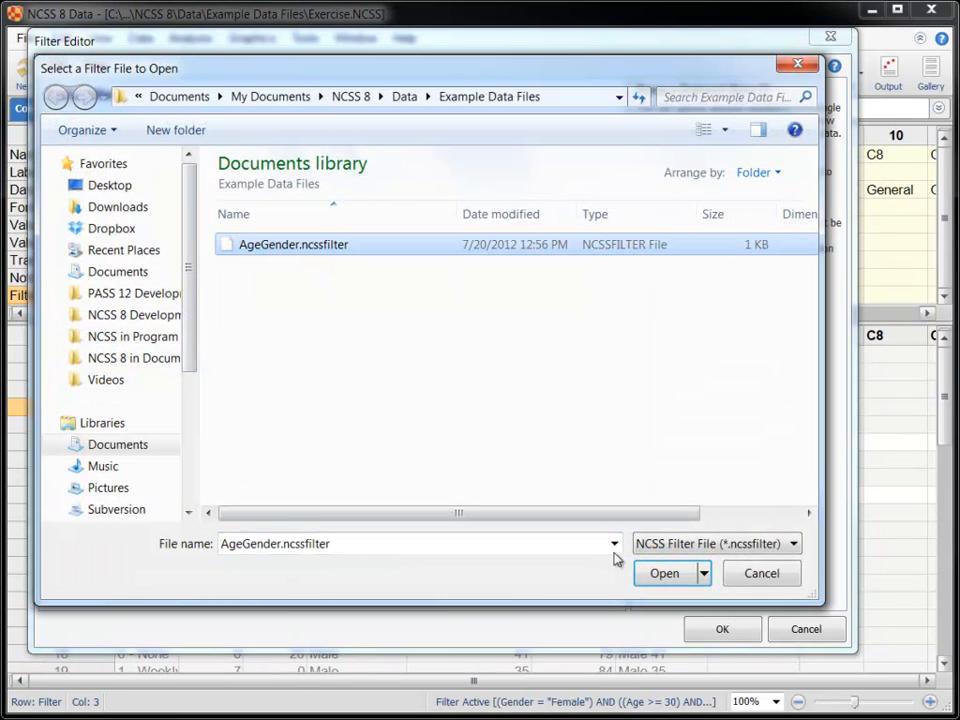
{"action": "left_click", "coordinate": [651, 574]}
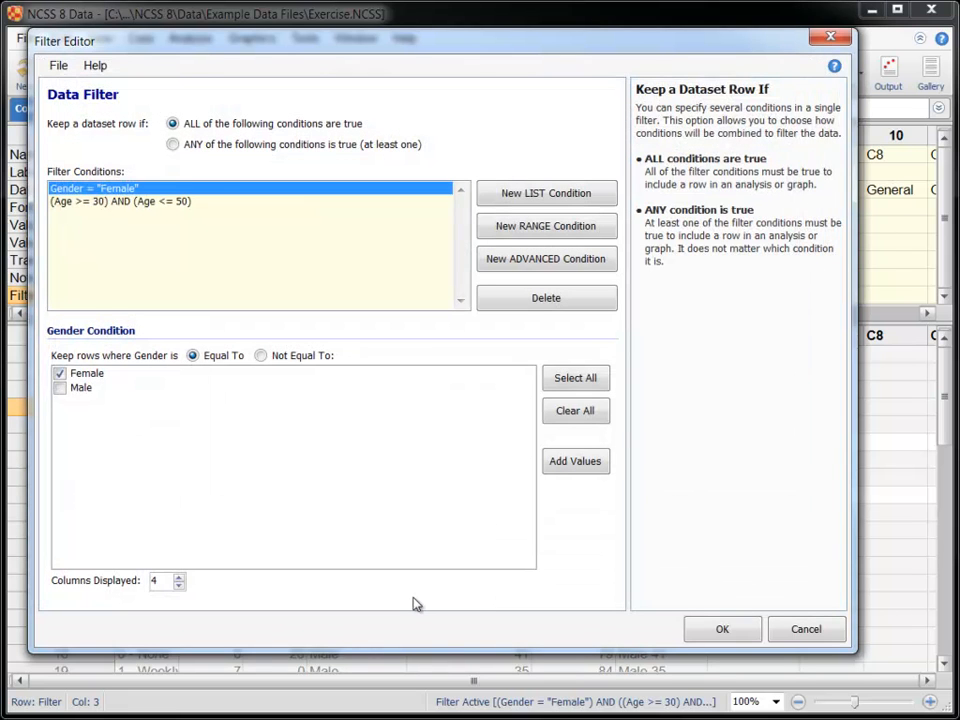
{"action": "left_click", "coordinate": [692, 628]}
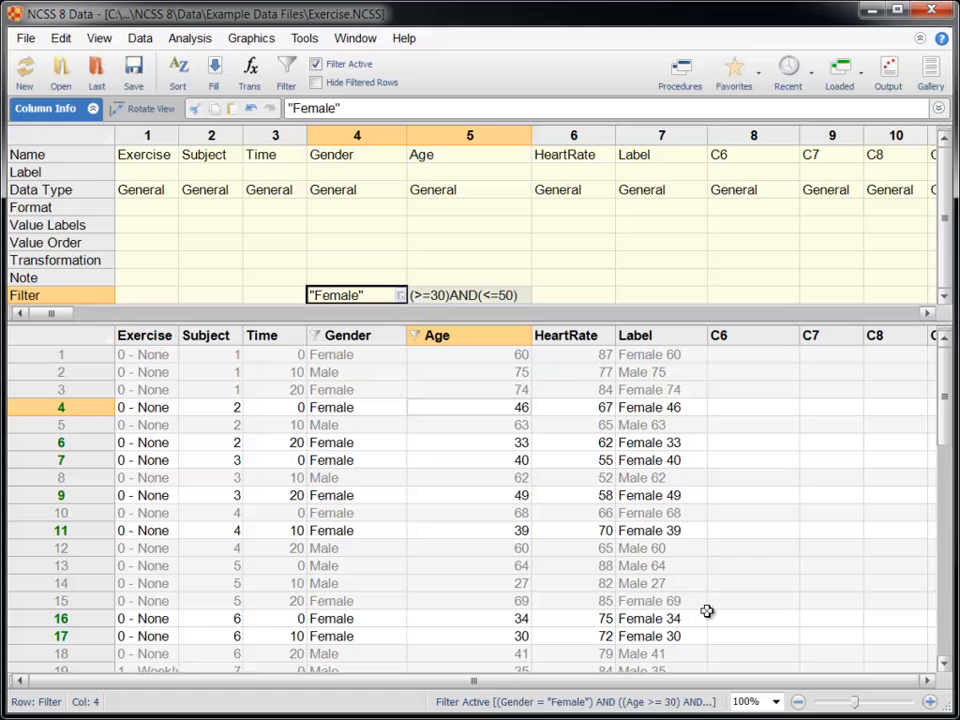
Step: Return to the loaded Scatter Plots procedure and run the HeartRate versus Age plot on the filtered data
{"action": "left_click", "coordinate": [839, 70]}
{"action": "left_click", "coordinate": [848, 110]}
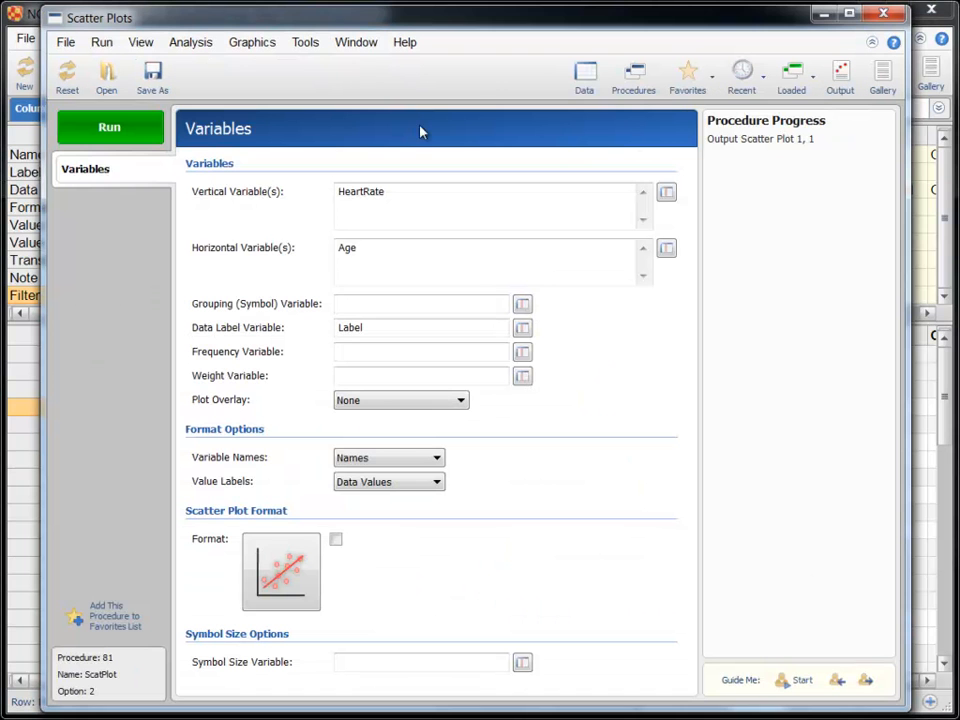
{"action": "left_click", "coordinate": [122, 129]}
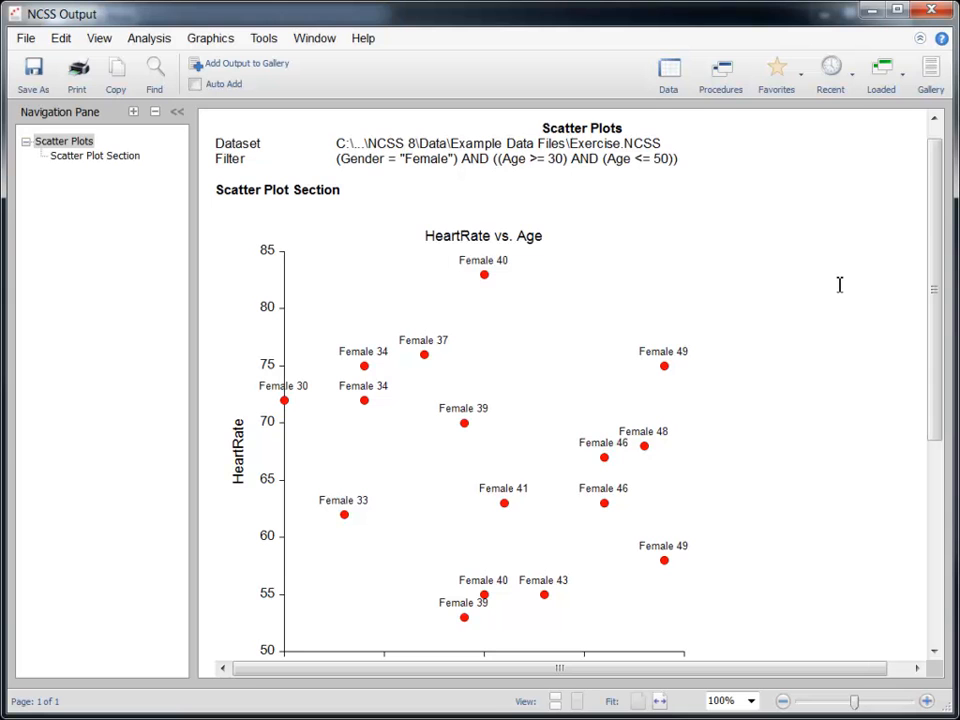
Step: Examine the filtered scatter plot and compare it with the unfiltered plot stored in the output gallery
{"action": "left_click_drag", "start_coordinate": [932, 281], "coordinate": [934, 313]}
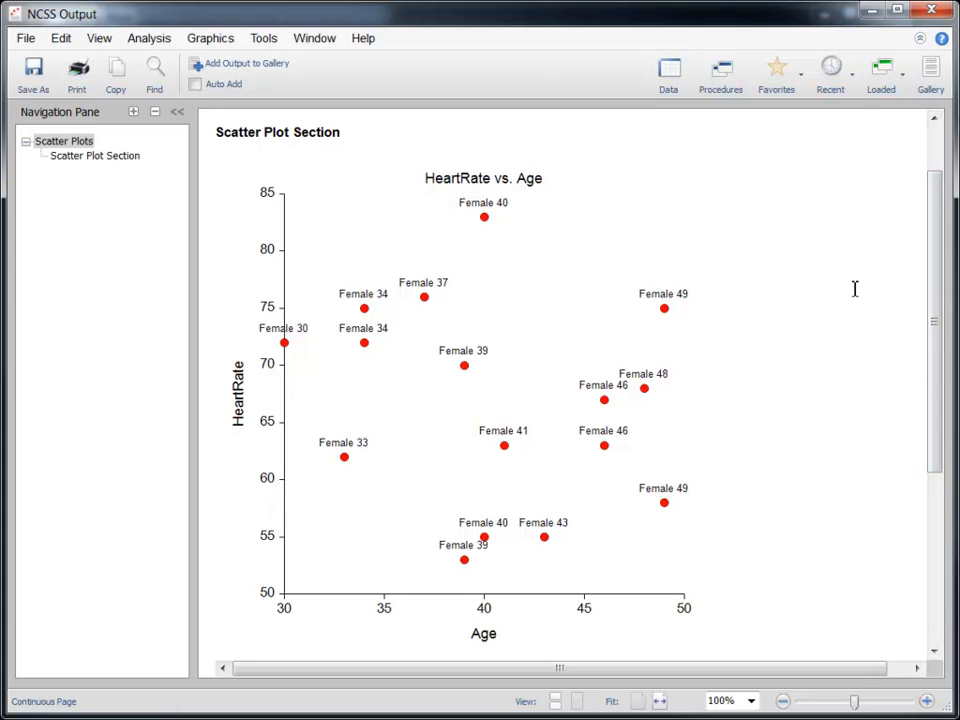
{"action": "left_click", "coordinate": [930, 80]}
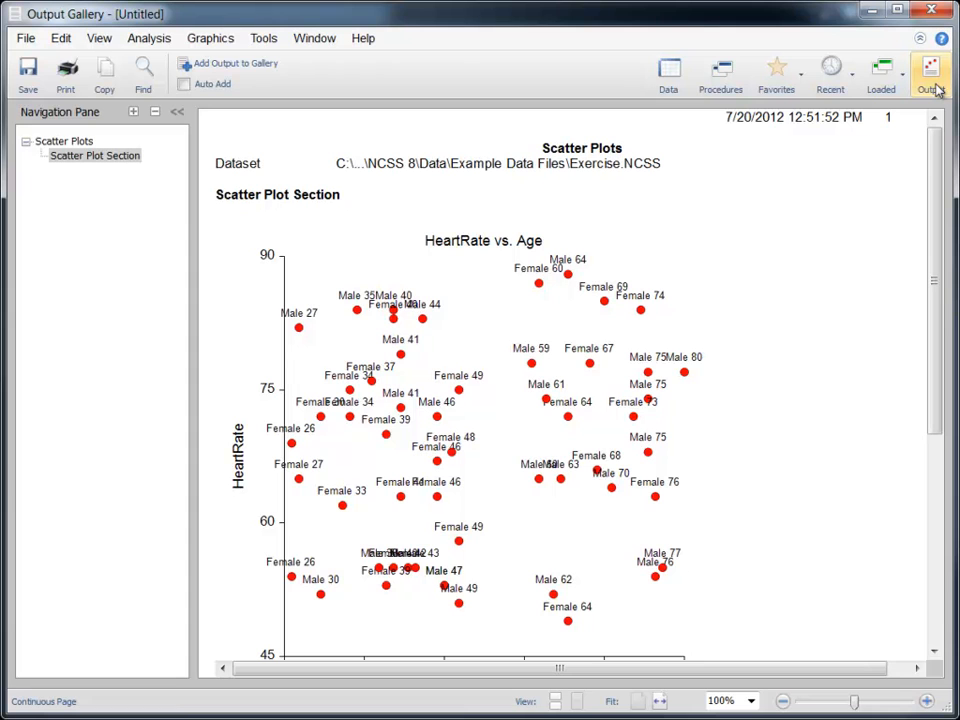
{"action": "left_click", "coordinate": [935, 85]}
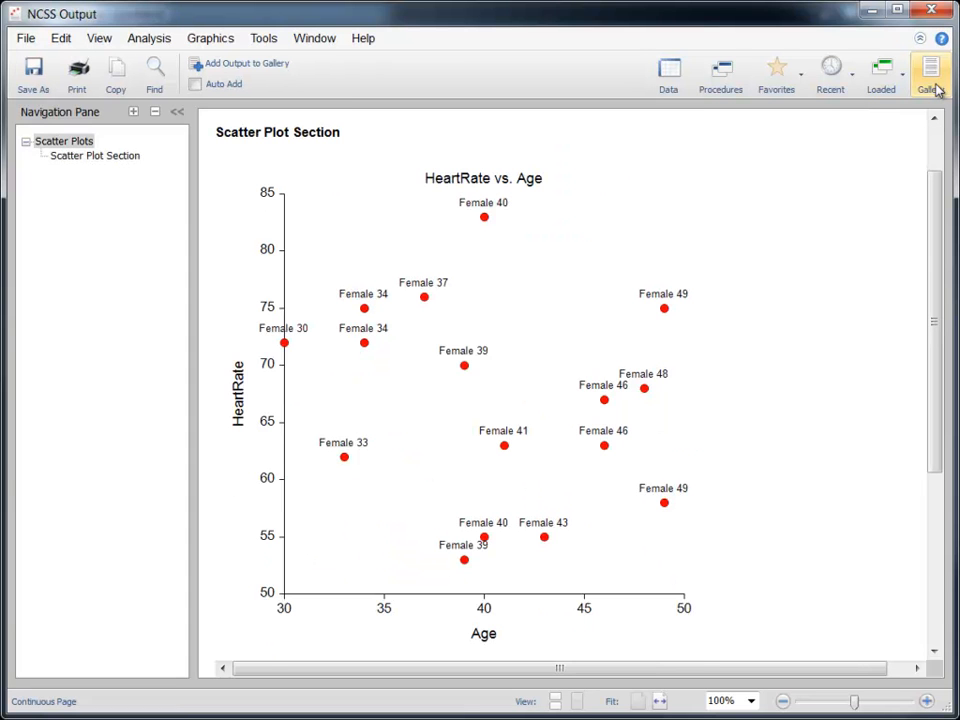
{"action": "left_click", "coordinate": [933, 82]}
{"action": "left_click_drag", "start_coordinate": [936, 120], "coordinate": [940, 180]}
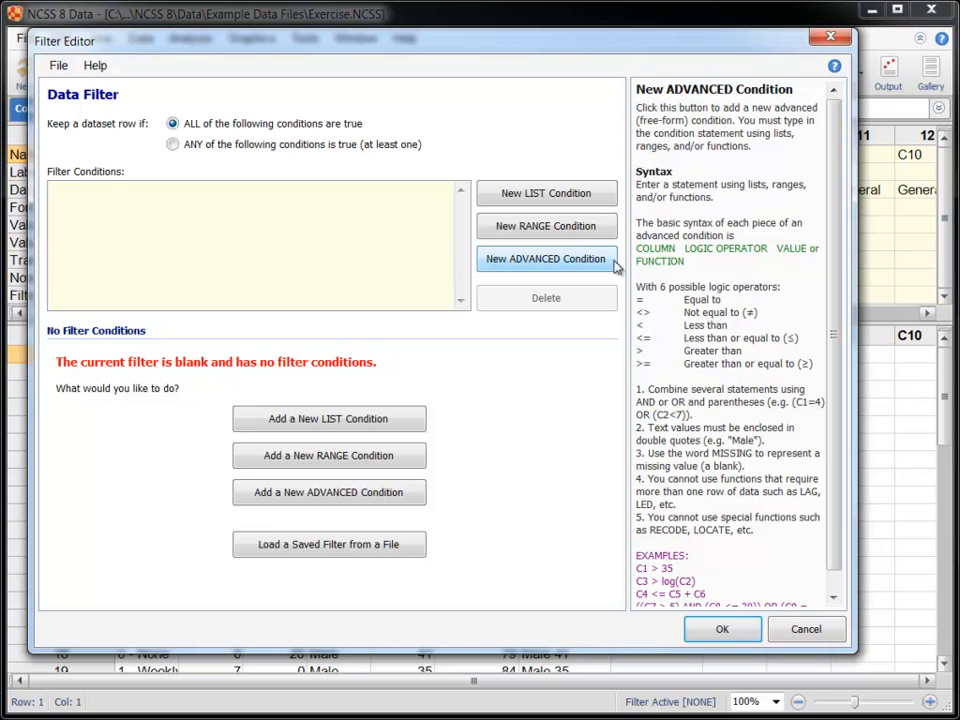
Step: Add an advanced filter condition with the statement HeartRate>2*Age
{"action": "left_click", "coordinate": [615, 262]}
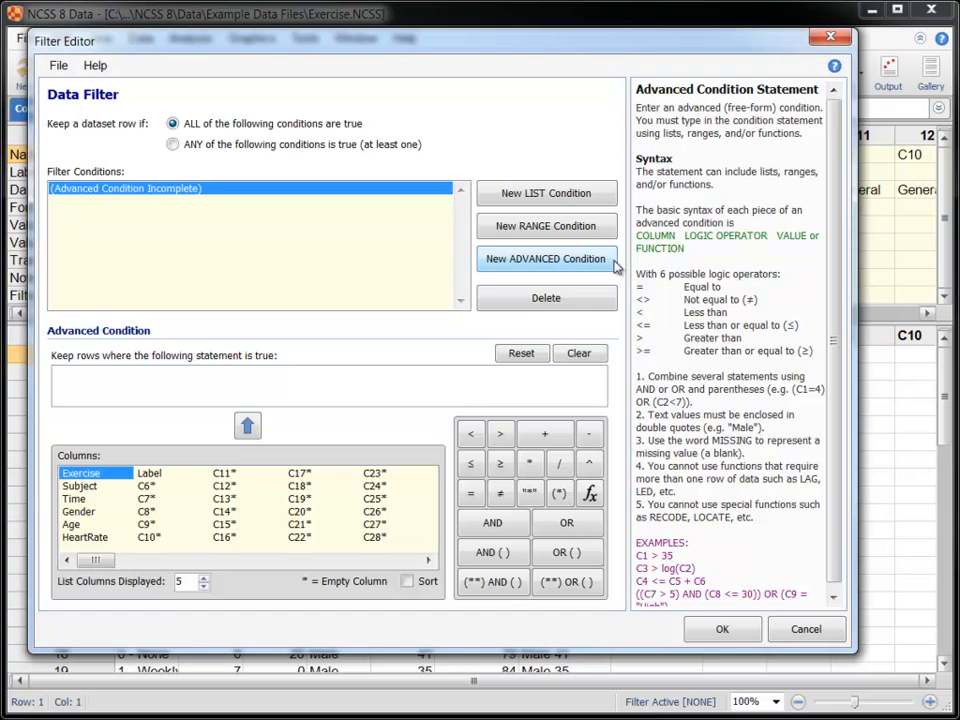
{"action": "left_click", "coordinate": [400, 371]}
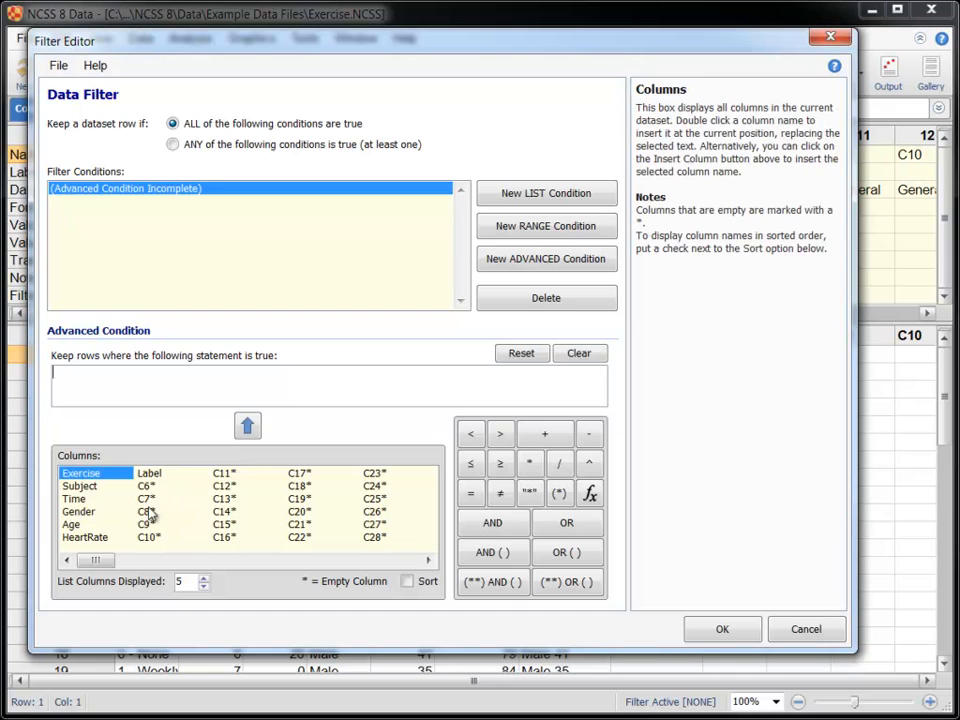
{"action": "left_click", "coordinate": [100, 538]}
{"action": "left_click", "coordinate": [248, 426]}
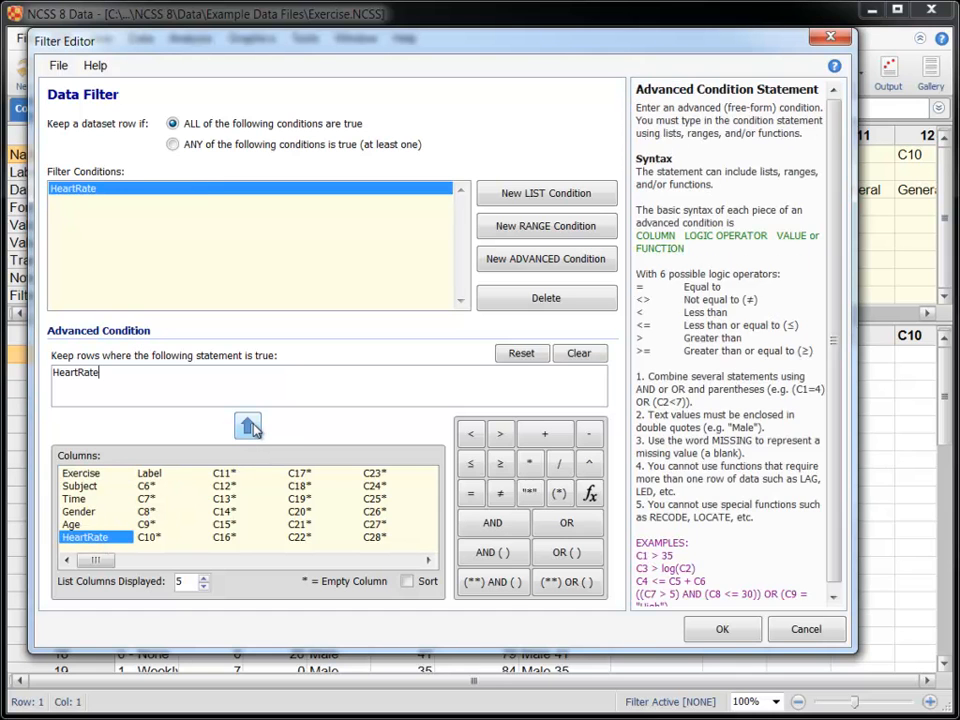
{"action": "left_click", "coordinate": [503, 434]}
{"action": "type", "text": "2*"}
{"action": "left_click", "coordinate": [75, 524]}
{"action": "left_click", "coordinate": [248, 428]}
Step: Extend the advanced condition to (HeartRate>2*Age) OR (HeartRate>=80), and apply the filter
{"action": "left_click", "coordinate": [563, 582]}
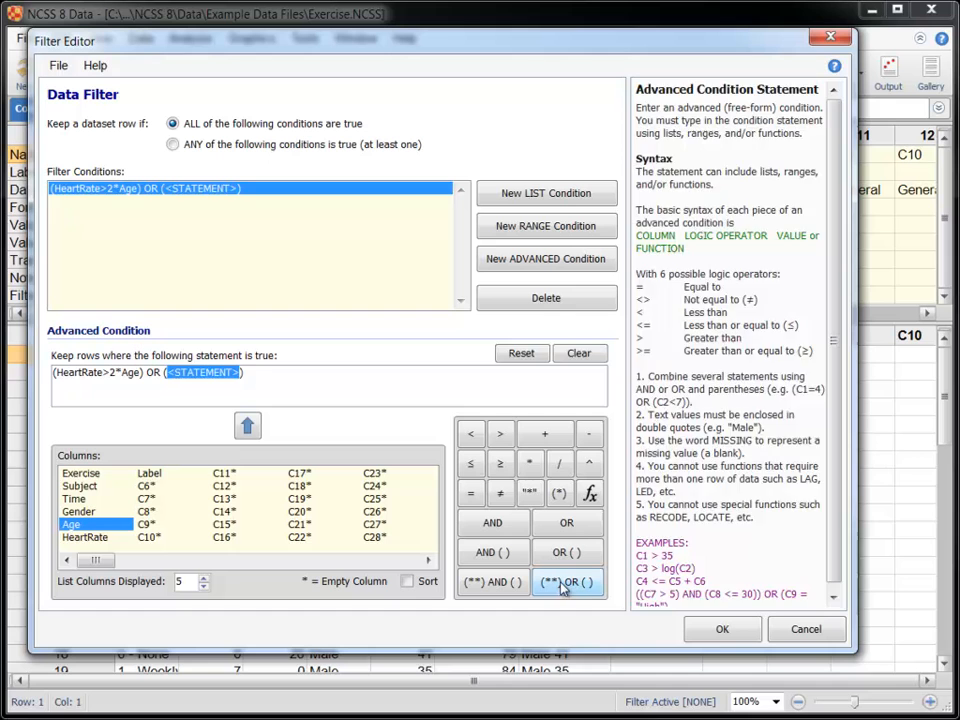
{"action": "left_click", "coordinate": [95, 537]}
{"action": "left_click", "coordinate": [247, 426]}
{"action": "left_click", "coordinate": [503, 466]}
{"action": "type", "text": "80"}
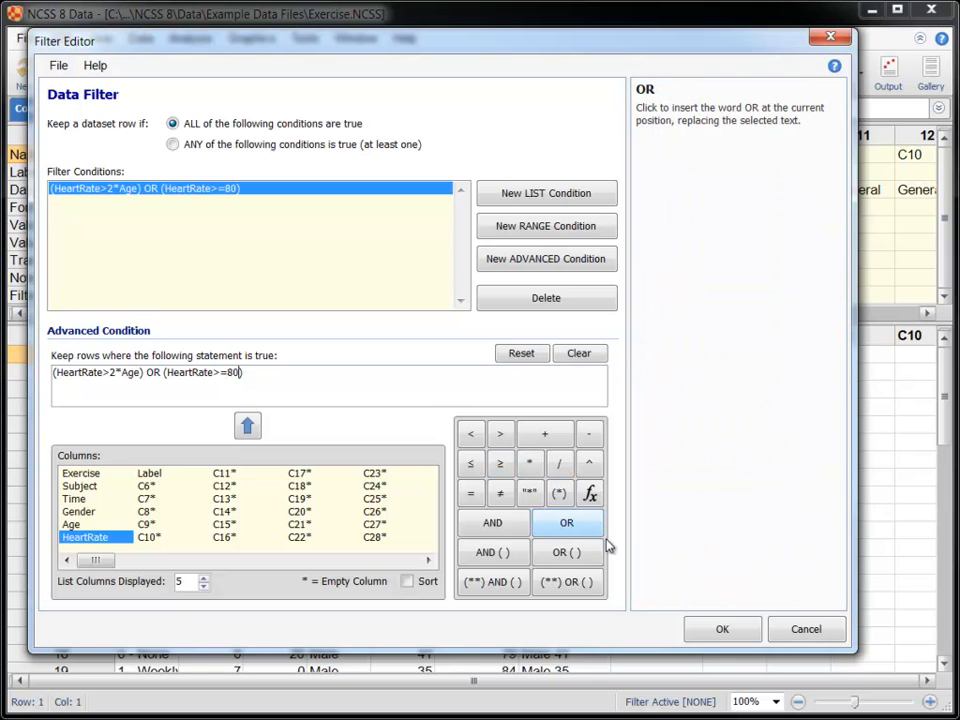
{"action": "left_click", "coordinate": [714, 628]}
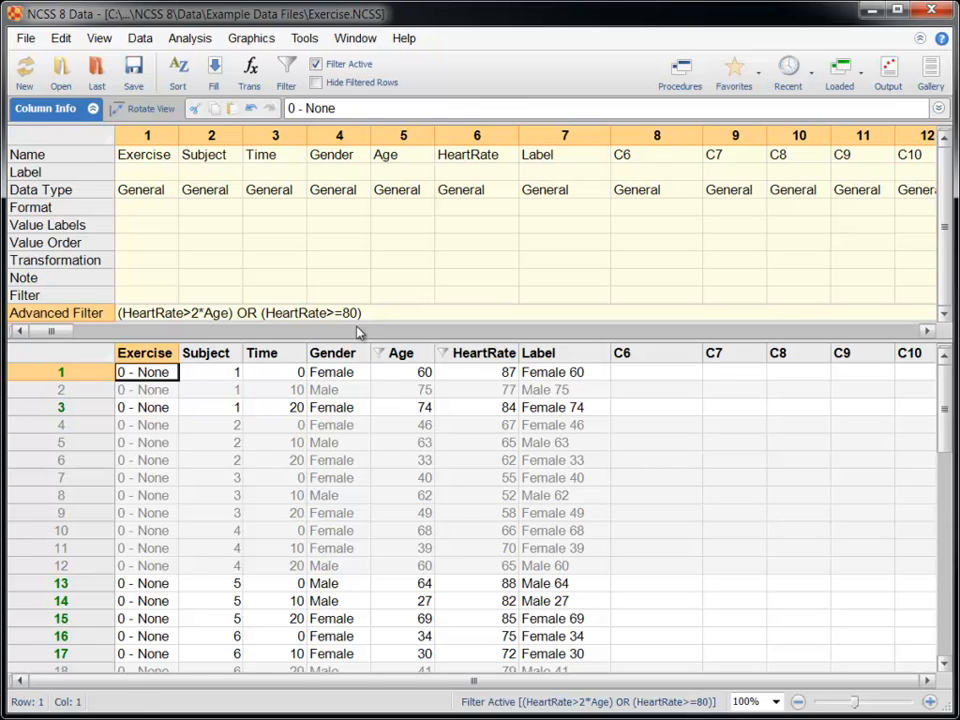
Step: Change the HeartRate threshold to 70 in the Advanced Filter statement of the column info grid
{"action": "double_click", "coordinate": [348, 313]}
{"action": "left_click_drag", "start_coordinate": [333, 312], "coordinate": [339, 312]}
{"action": "type", "text": "7"}
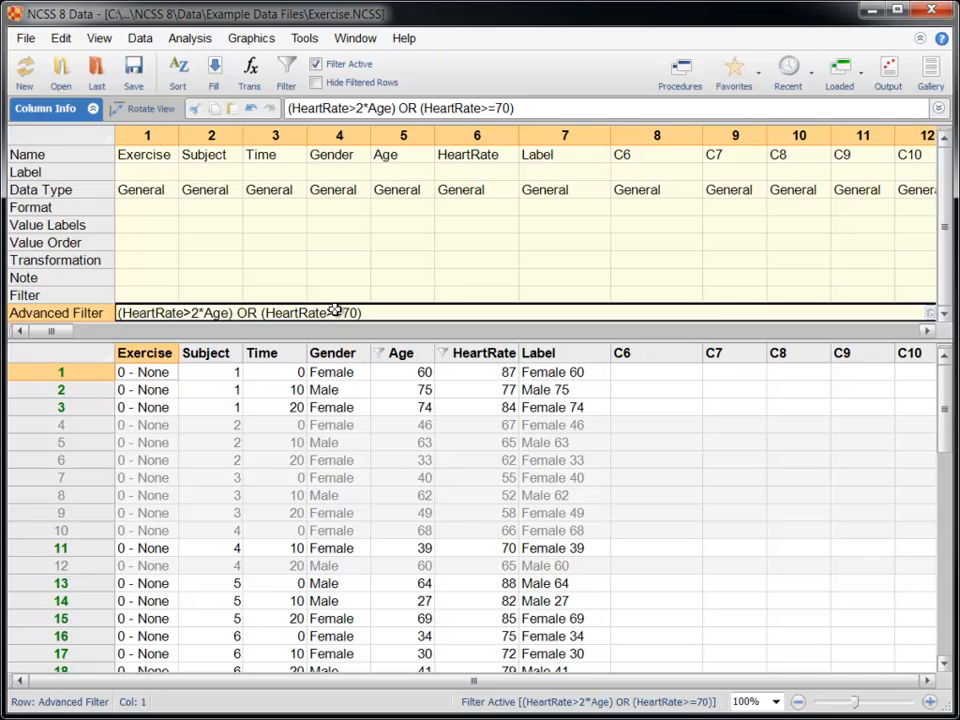